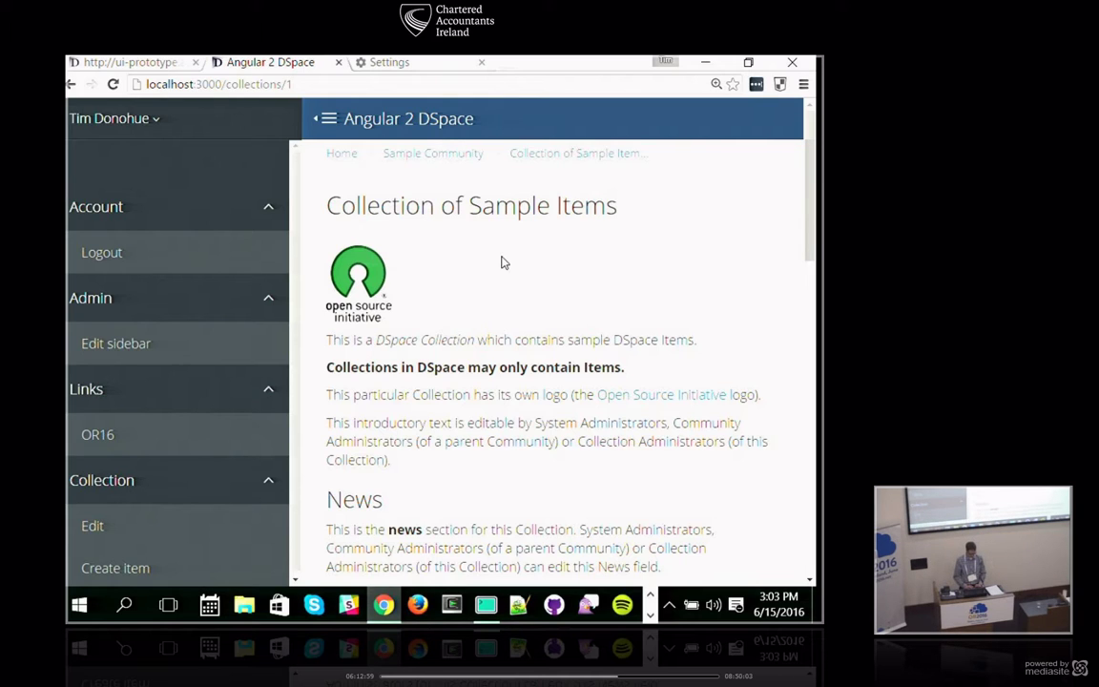
# Open the sidebar editor and add a new section named "This is a test section".
pyautogui.click(151, 332)
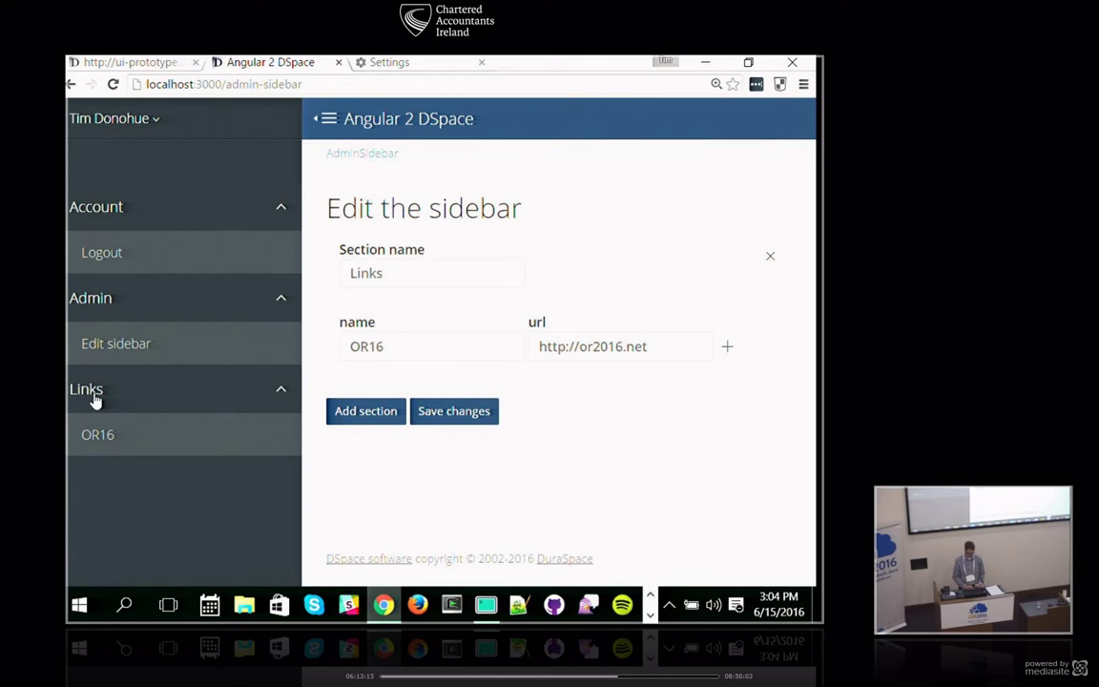
pyautogui.click(372, 411)
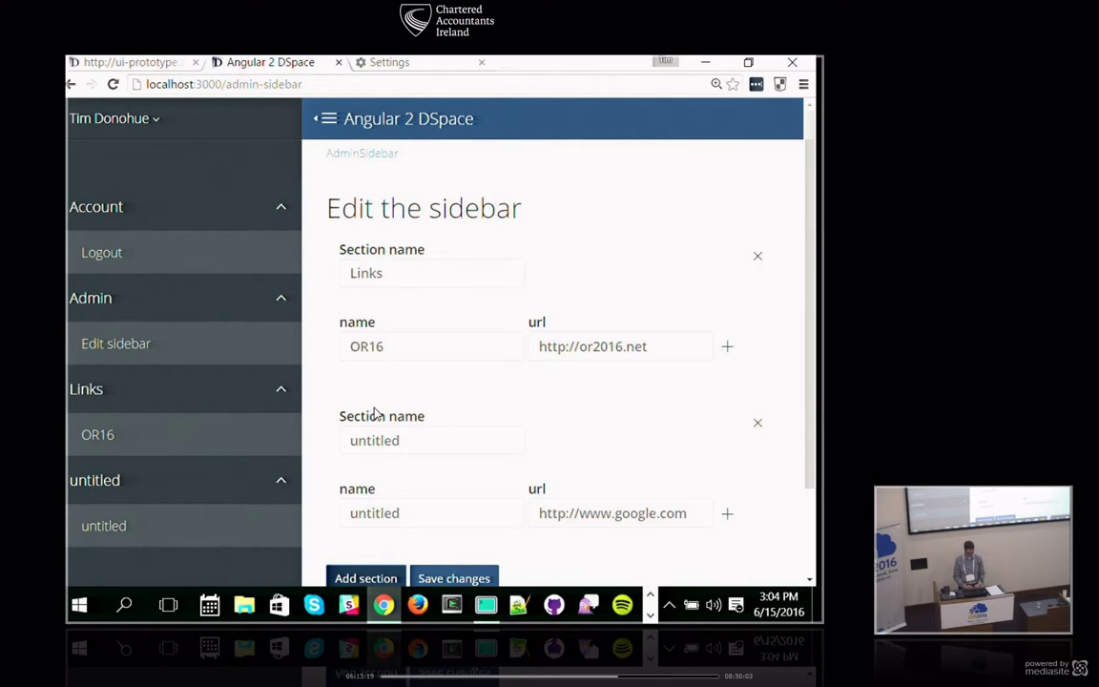
pyautogui.moveTo(404, 441); pyautogui.dragTo(360, 437)
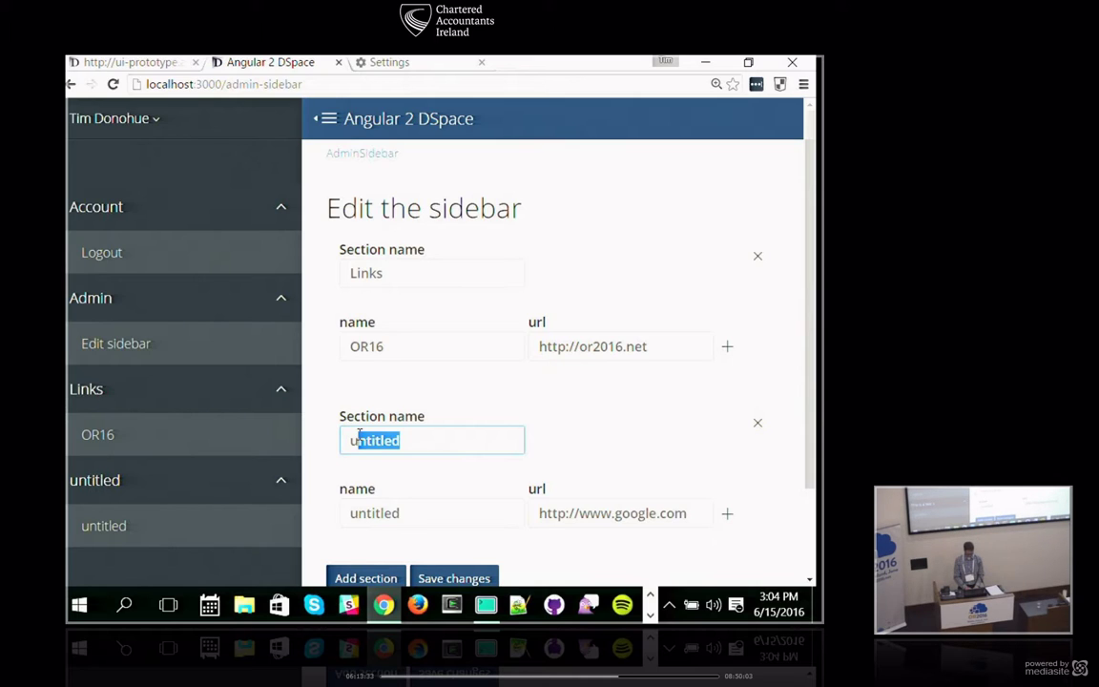
pyautogui.moveTo(360, 434); pyautogui.dragTo(321, 449)
pyautogui.write('This is a test ')
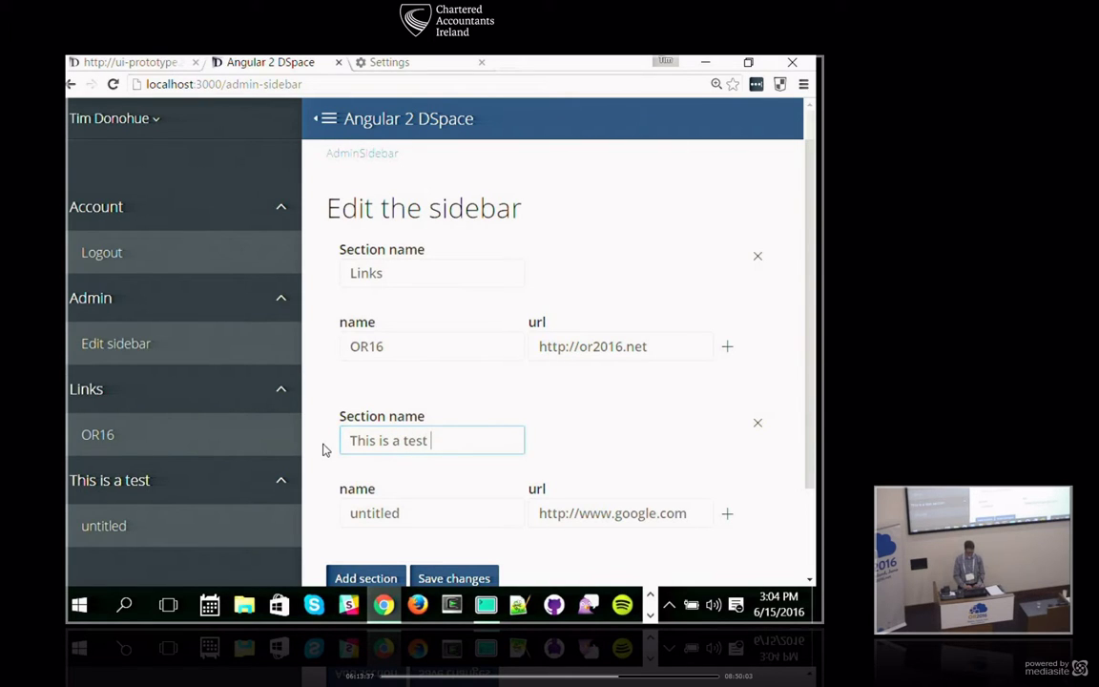
pyautogui.write('section')
# Name the new section's link "Google" and save the sidebar changes.
pyautogui.press('Tab')
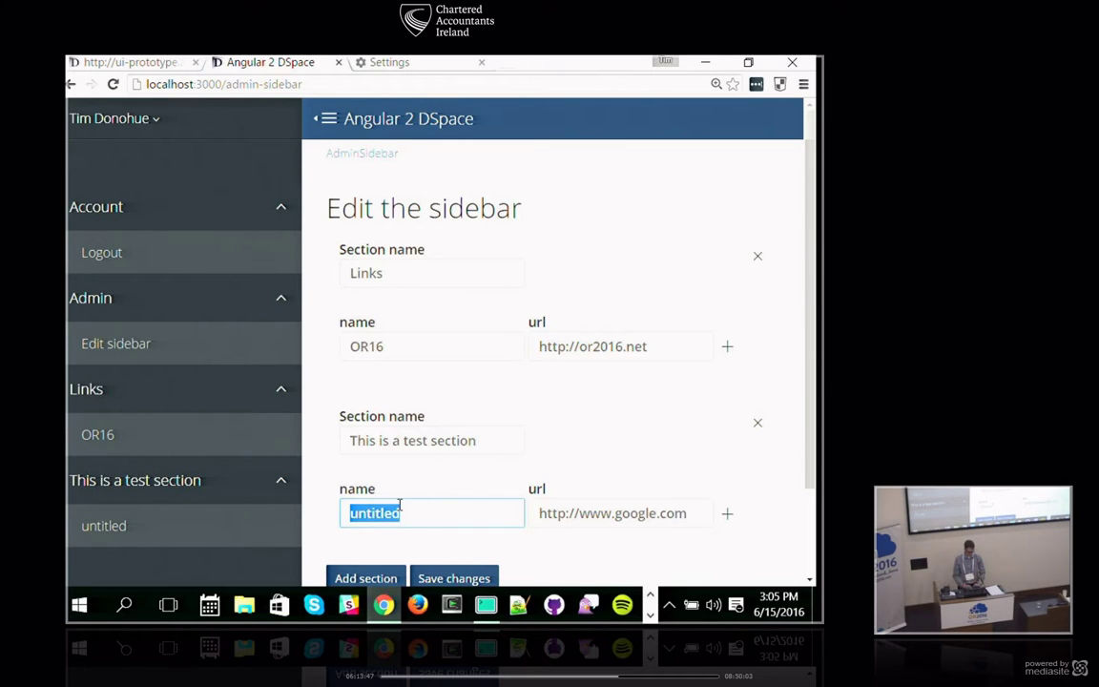
pyautogui.write('Google')
pyautogui.click(436, 579)
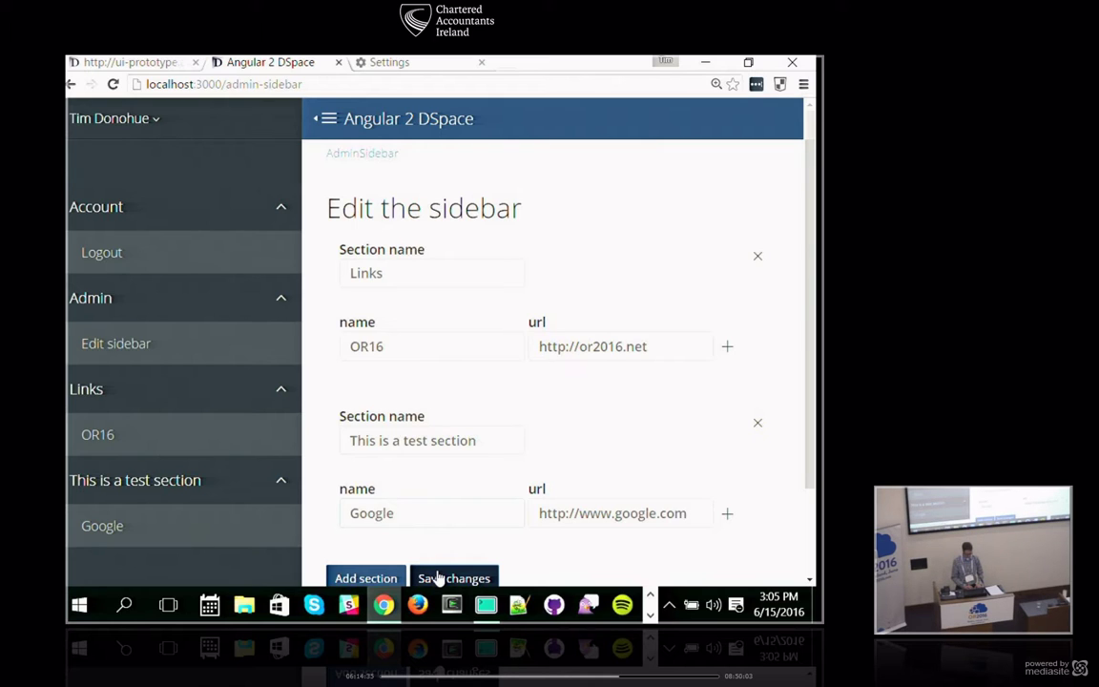
# Browse from the home page through Sample Community to Collection of Sample Items and start creating an item in it.
pyautogui.click(372, 160)
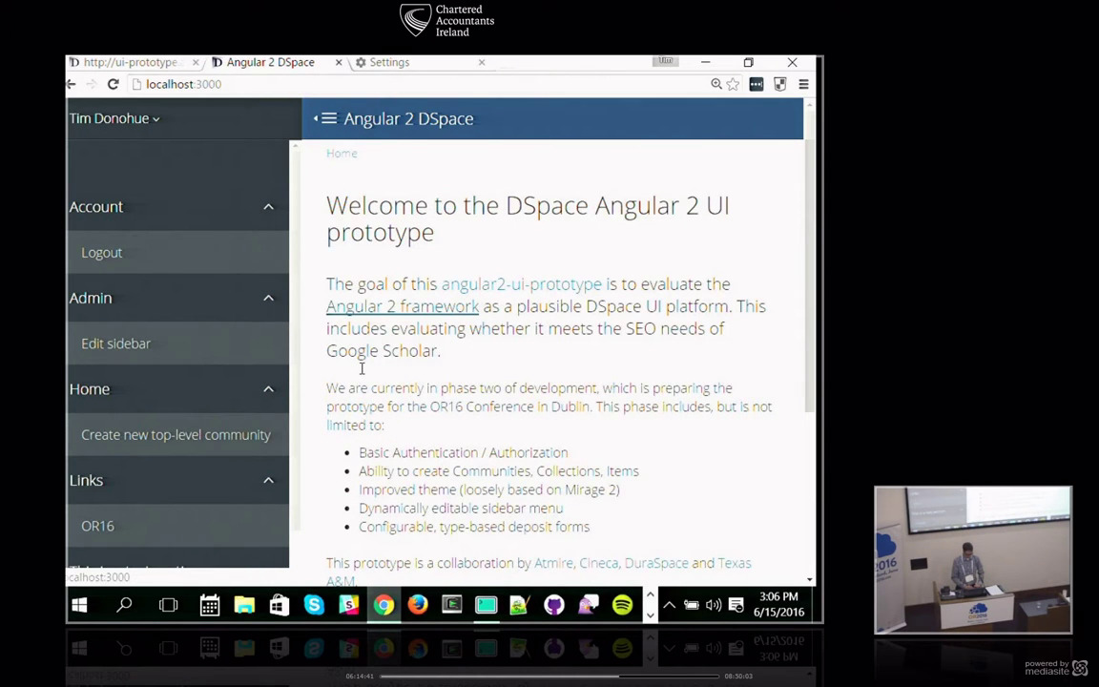
pyautogui.scroll(-1, 102, 520)
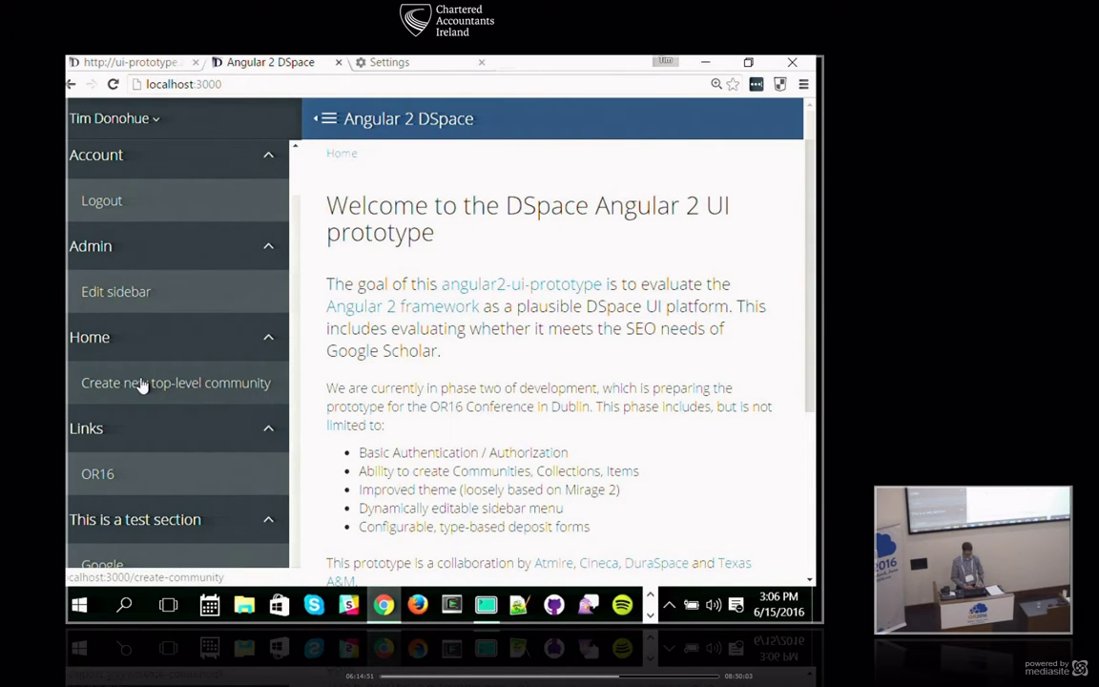
pyautogui.scroll(-3, 380, 444)
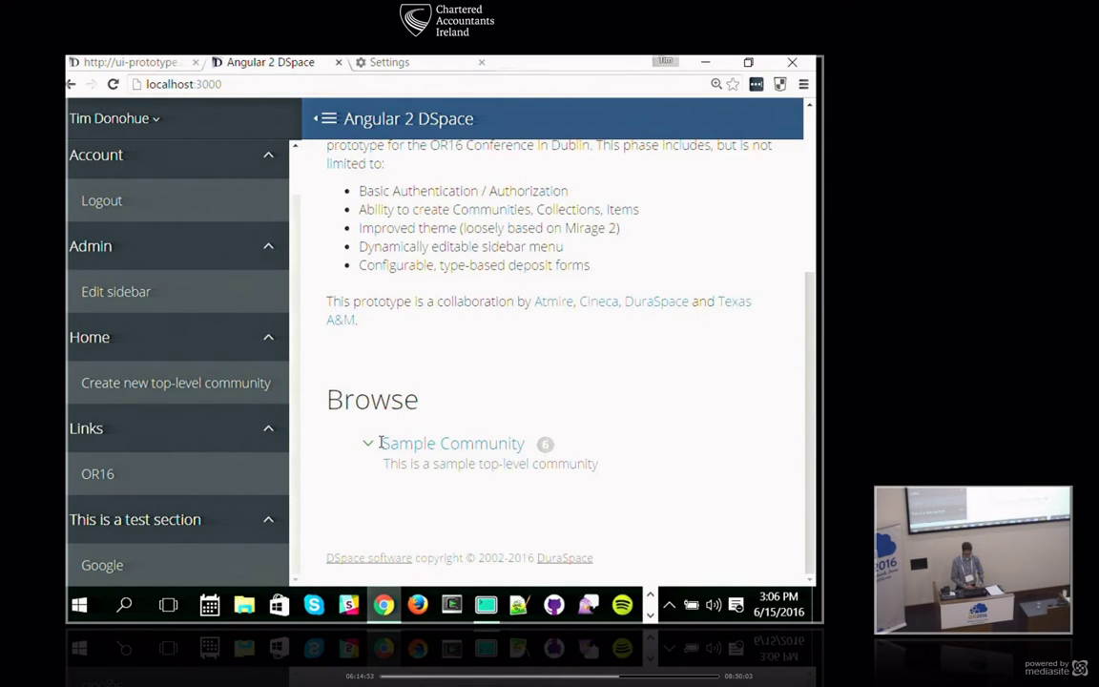
pyautogui.click(380, 444)
pyautogui.click(449, 496)
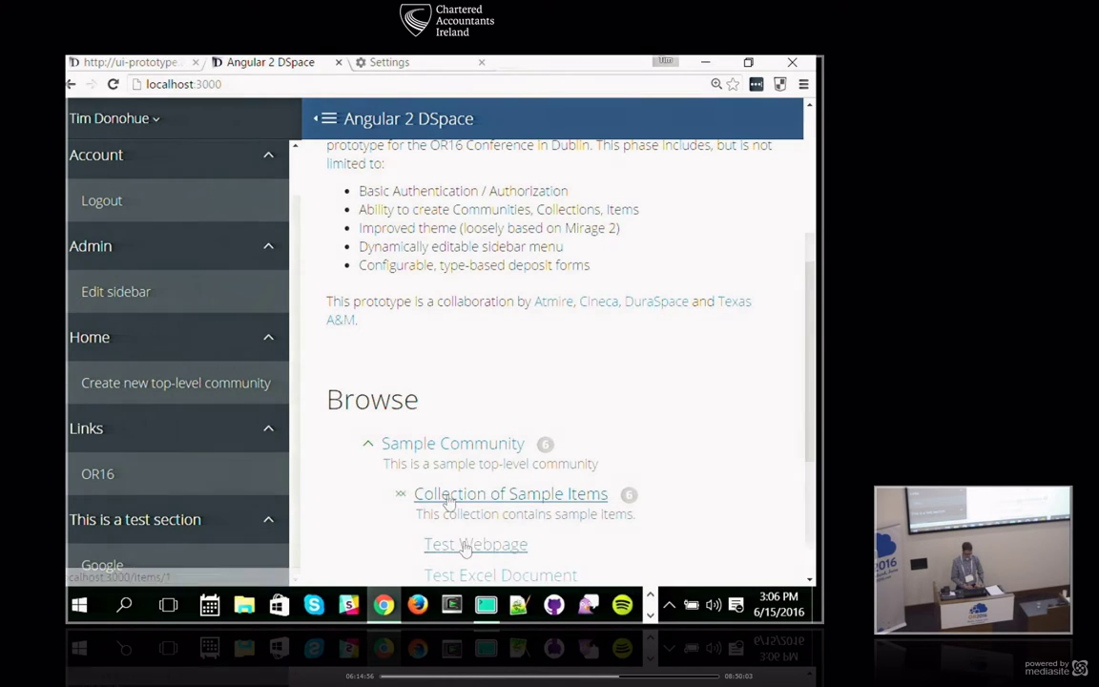
pyautogui.click(510, 494)
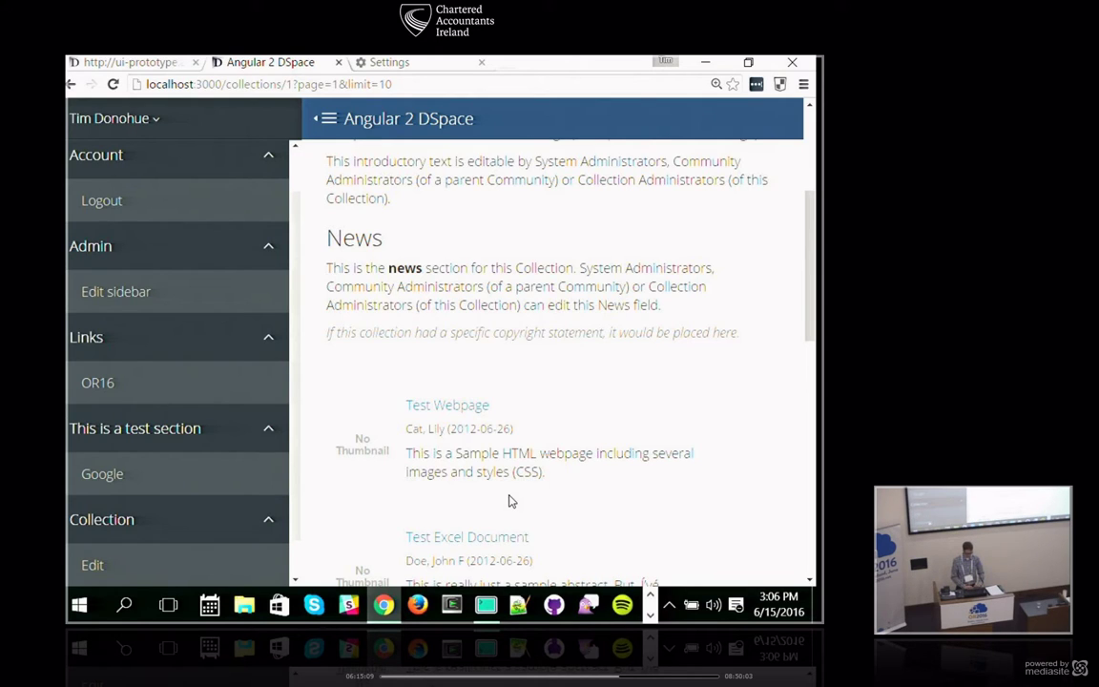
pyautogui.scroll(-1, 135, 569)
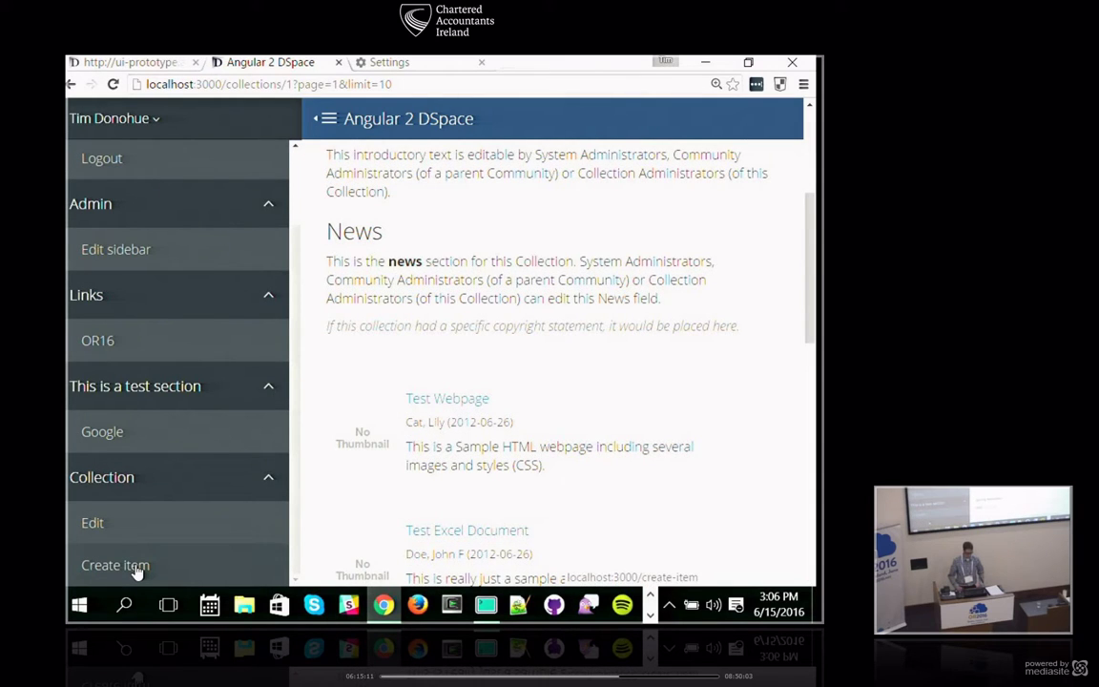
pyautogui.click(115, 565)
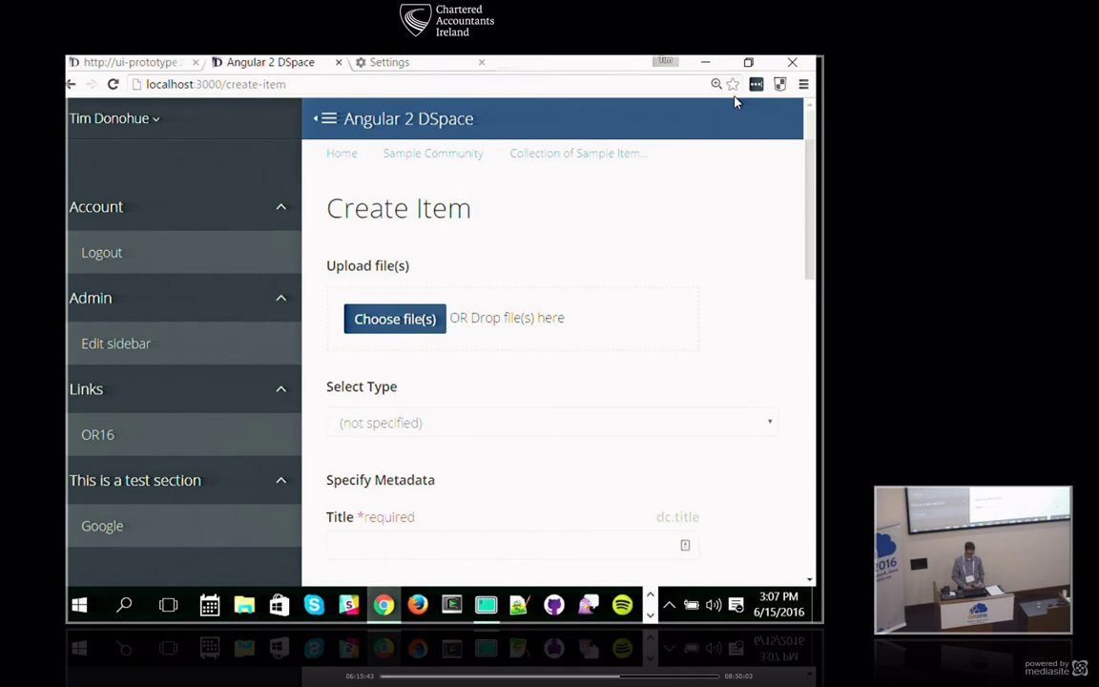
# Look over the available item types, set the new item's type to Thesis and highlight the Advisor field label.
pyautogui.scroll(-1, 484, 390)
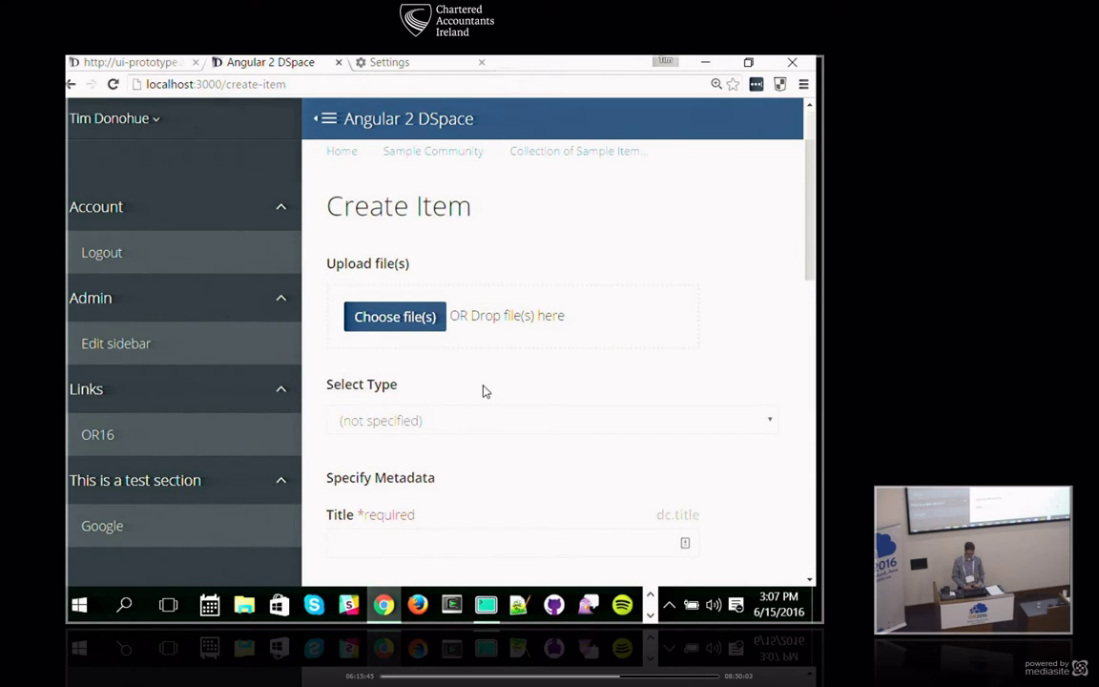
pyautogui.click(543, 423)
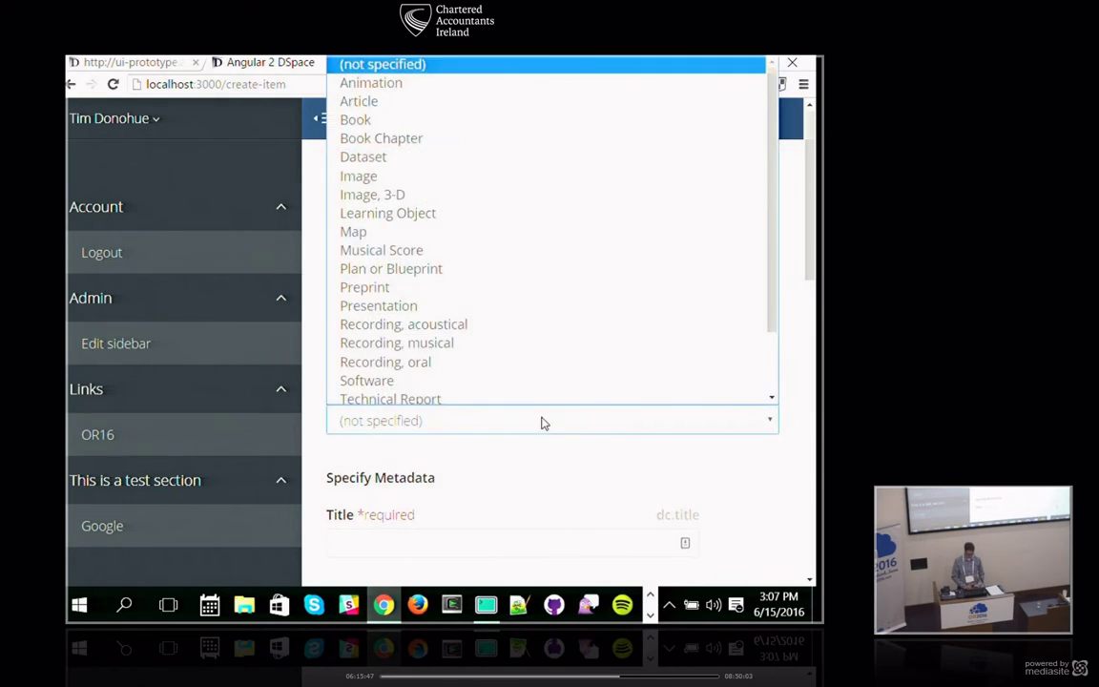
pyautogui.click(543, 423)
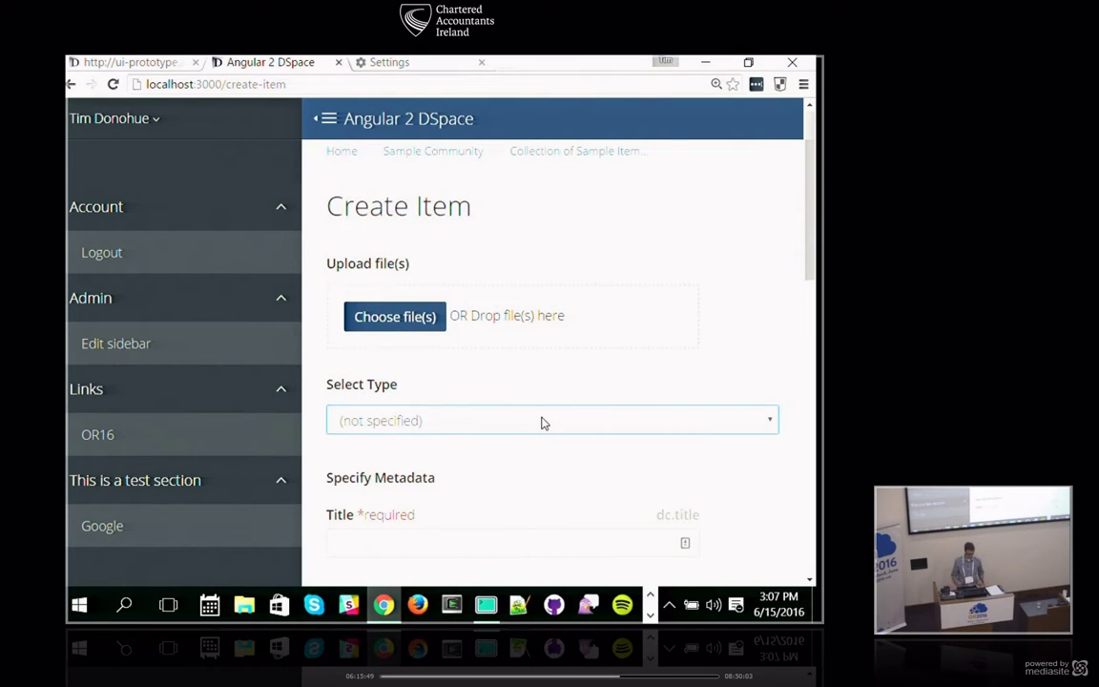
pyautogui.click(543, 423)
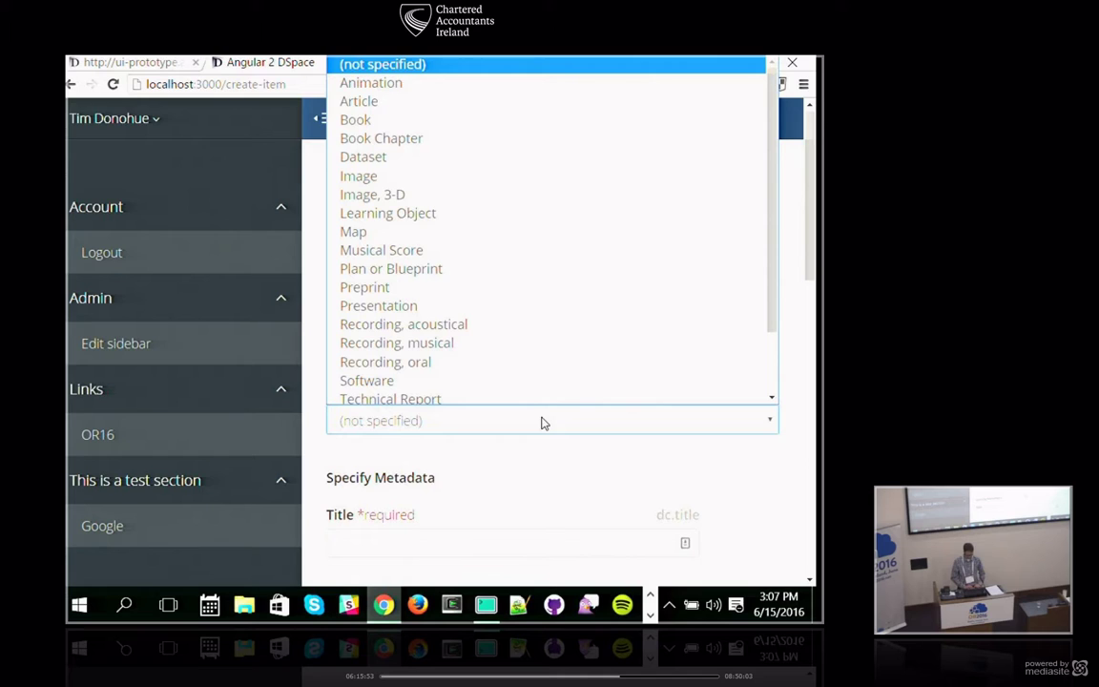
pyautogui.click(542, 423)
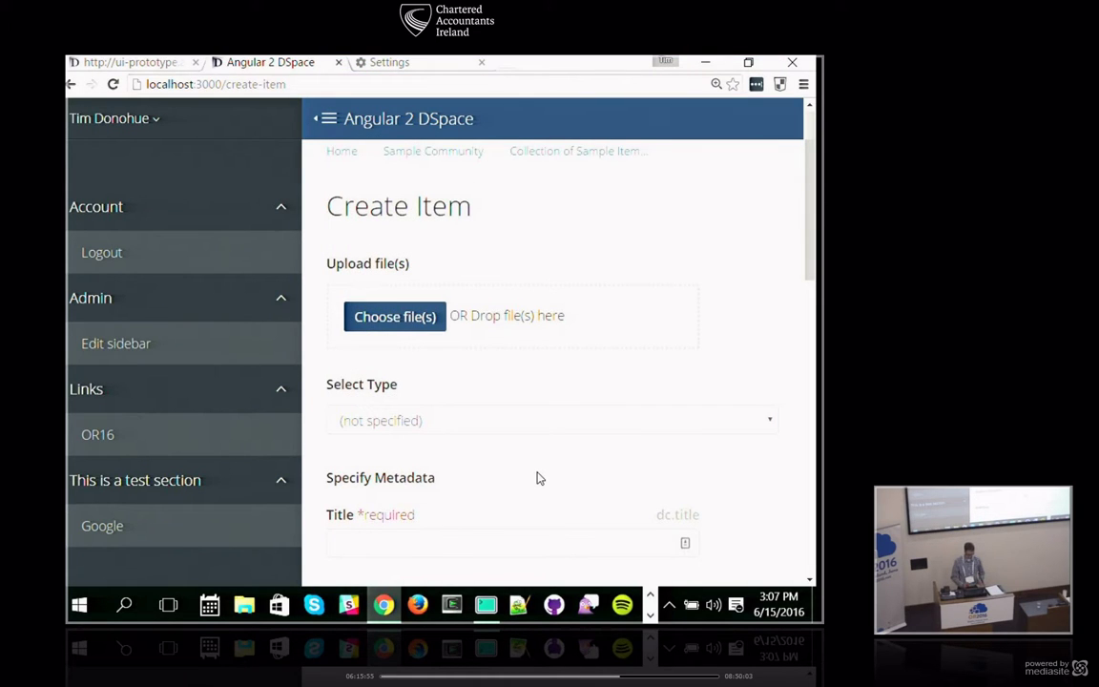
pyautogui.scroll(-3, 537, 477)
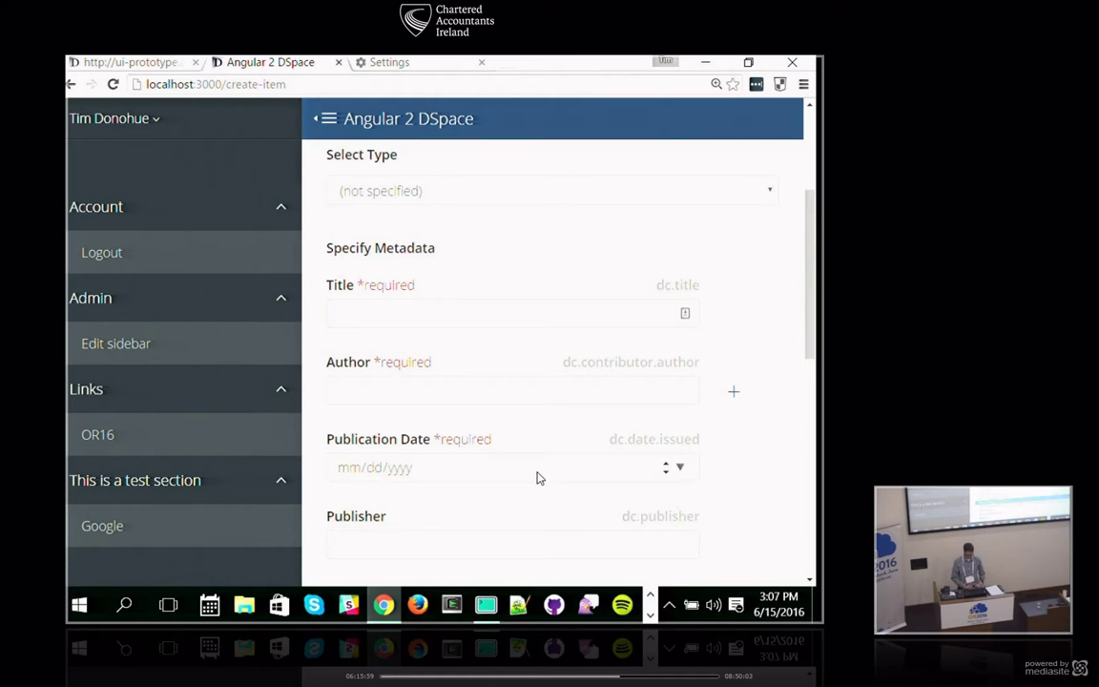
pyautogui.hotkey('alt', 'Down')
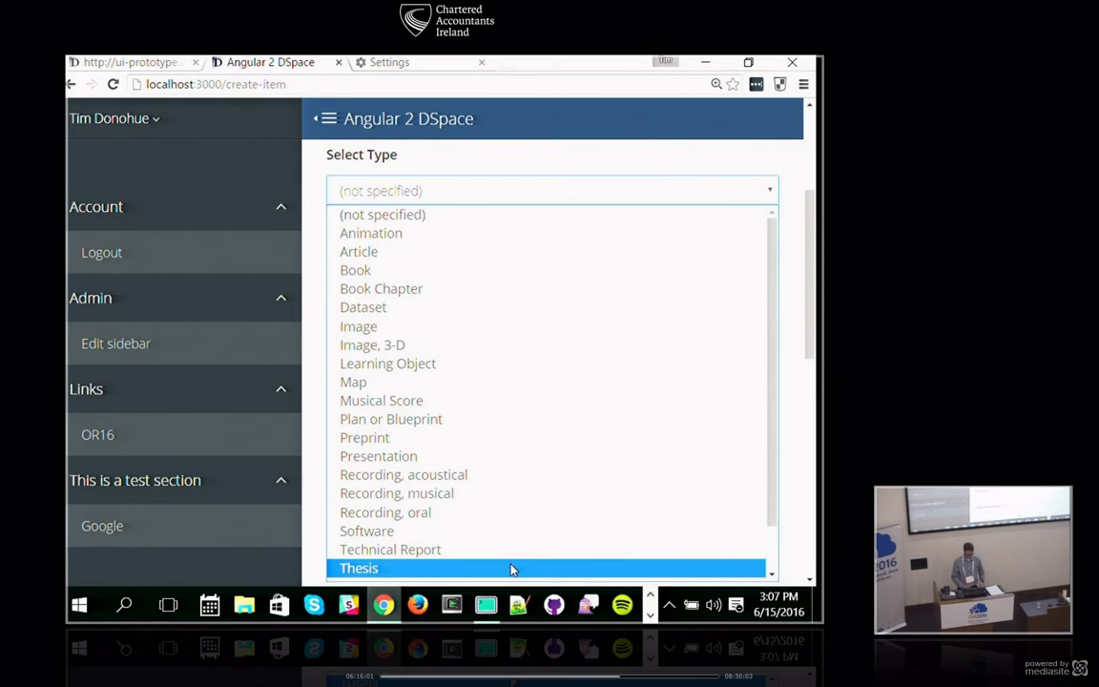
pyautogui.click(512, 569)
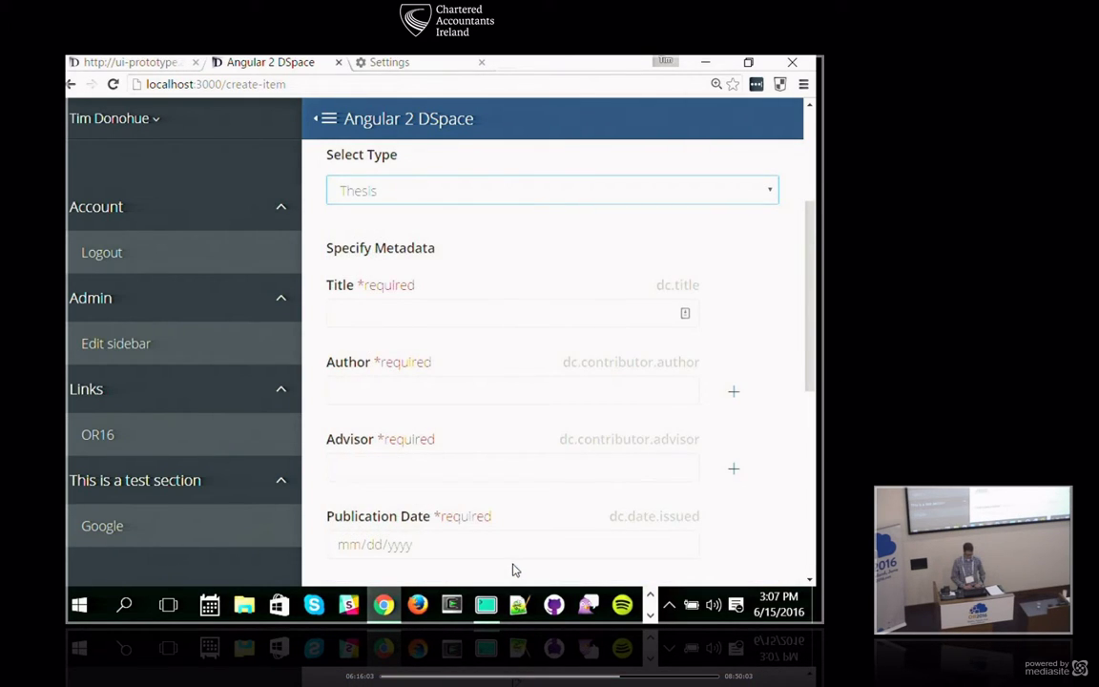
pyautogui.moveTo(327, 440); pyautogui.dragTo(377, 443)
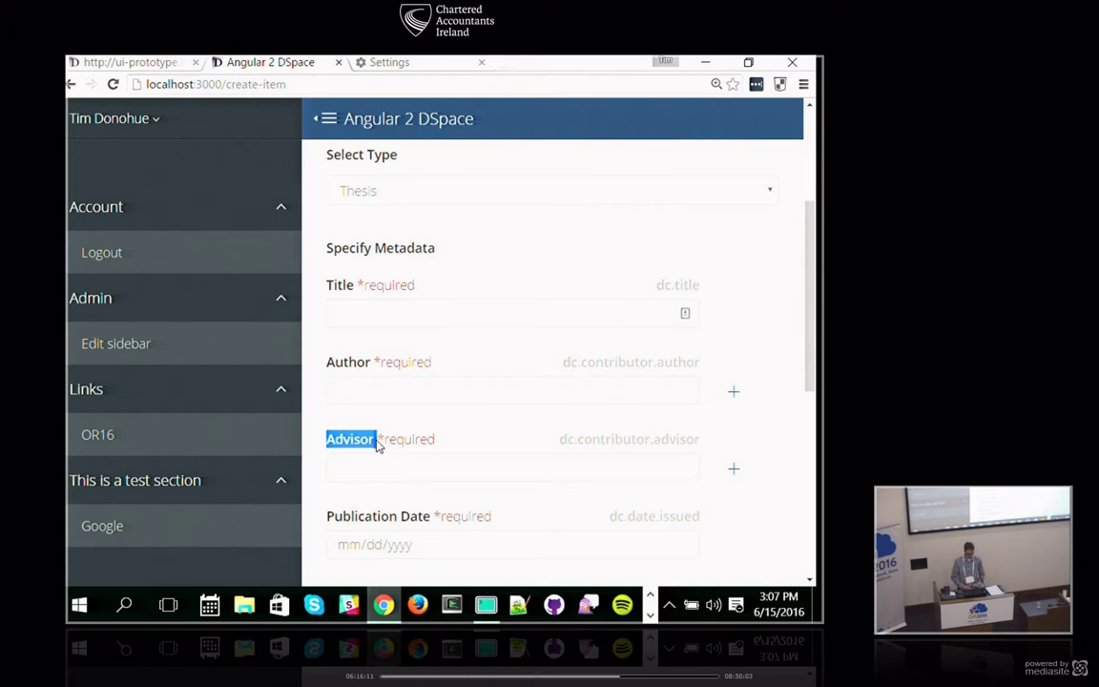
# Try the Article, (not specified) and Image types in turn to compare their metadata fields.
pyautogui.click(482, 191)
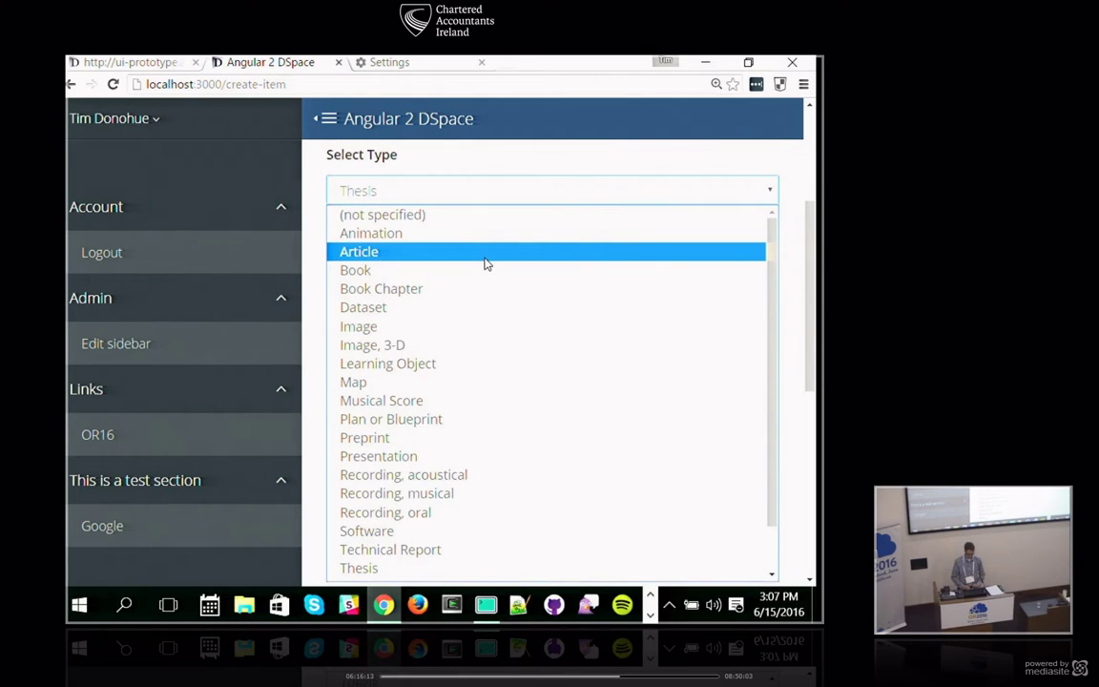
pyautogui.click(485, 252)
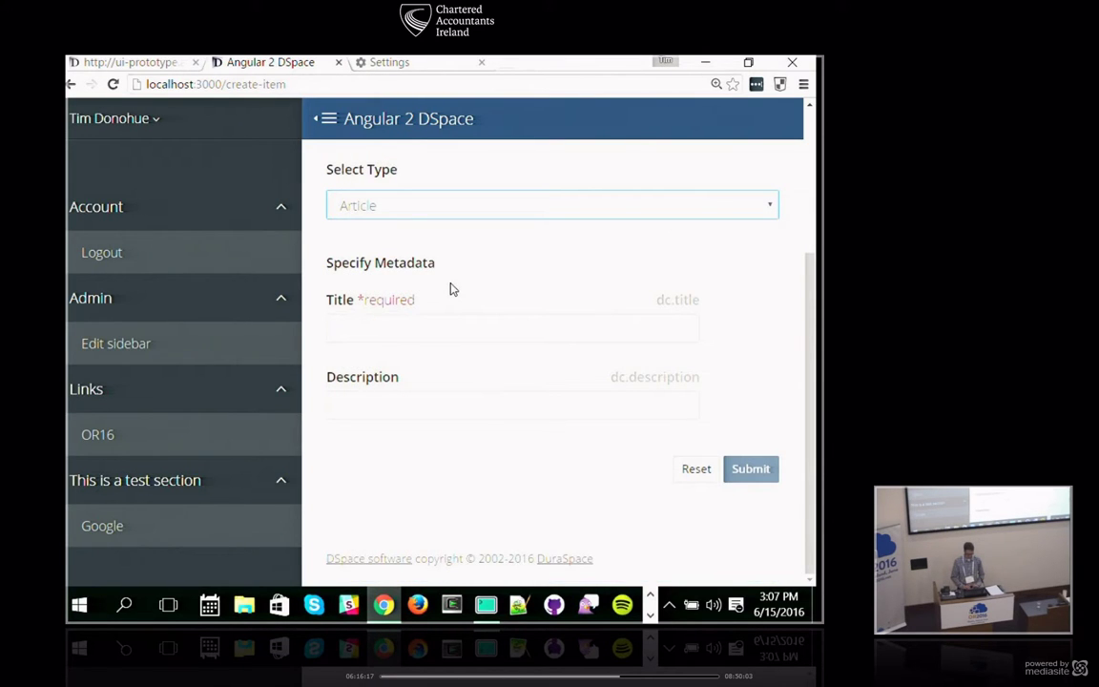
pyautogui.click(470, 206)
pyautogui.click(469, 231)
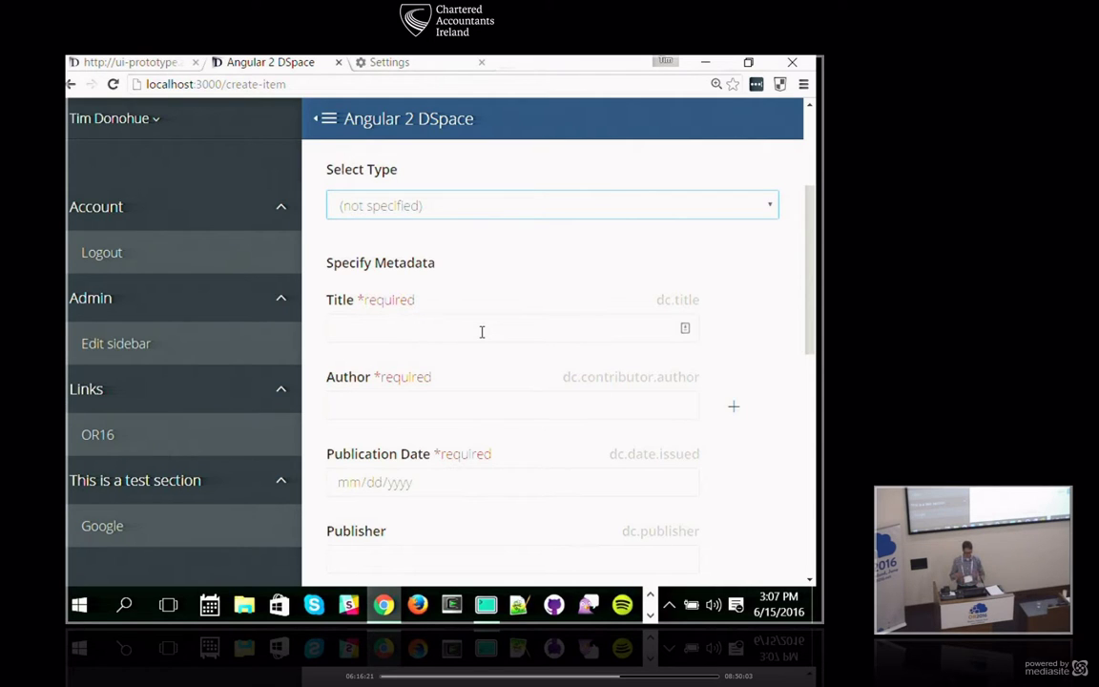
pyautogui.press('Down')
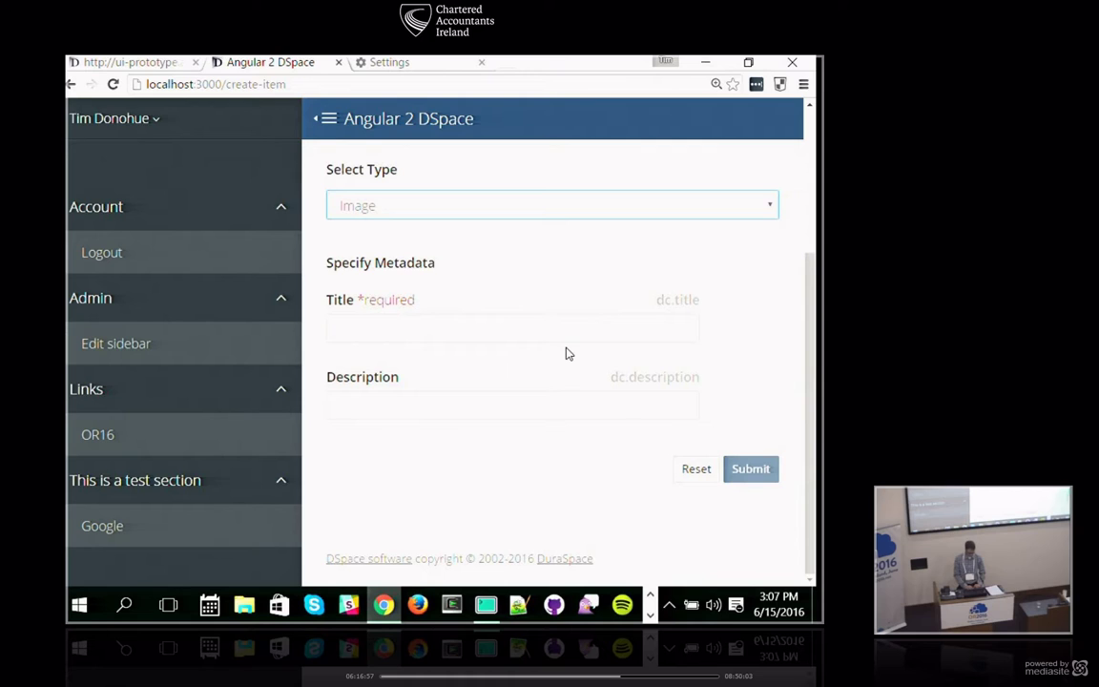
# Add Illuminating_DSpaces_LD_support.pdf from the desktop to the item's upload files, then maximize the browser window again.
pyautogui.scroll(3, 566, 353)
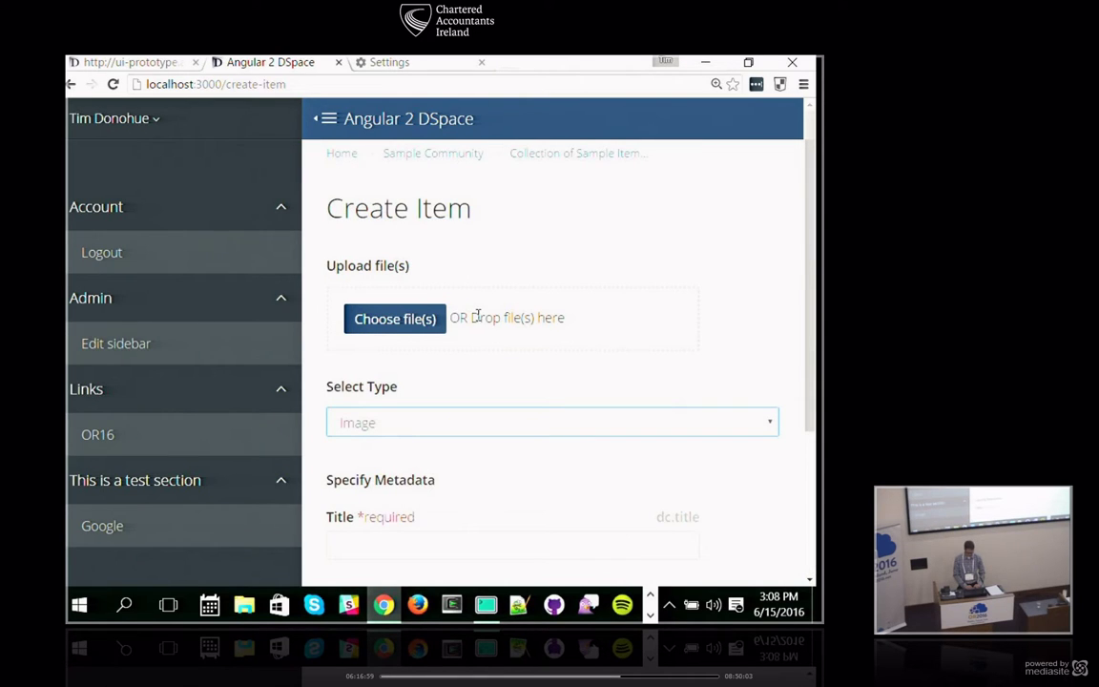
pyautogui.doubleClick(540, 69)
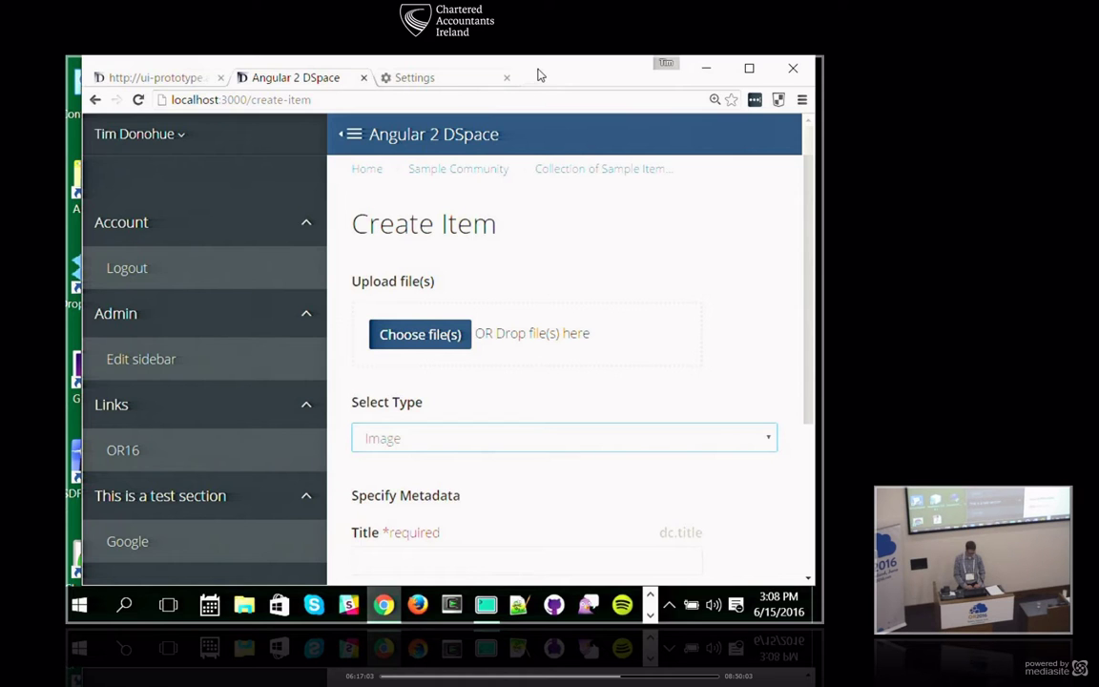
pyautogui.moveTo(540, 75); pyautogui.dragTo(747, 76)
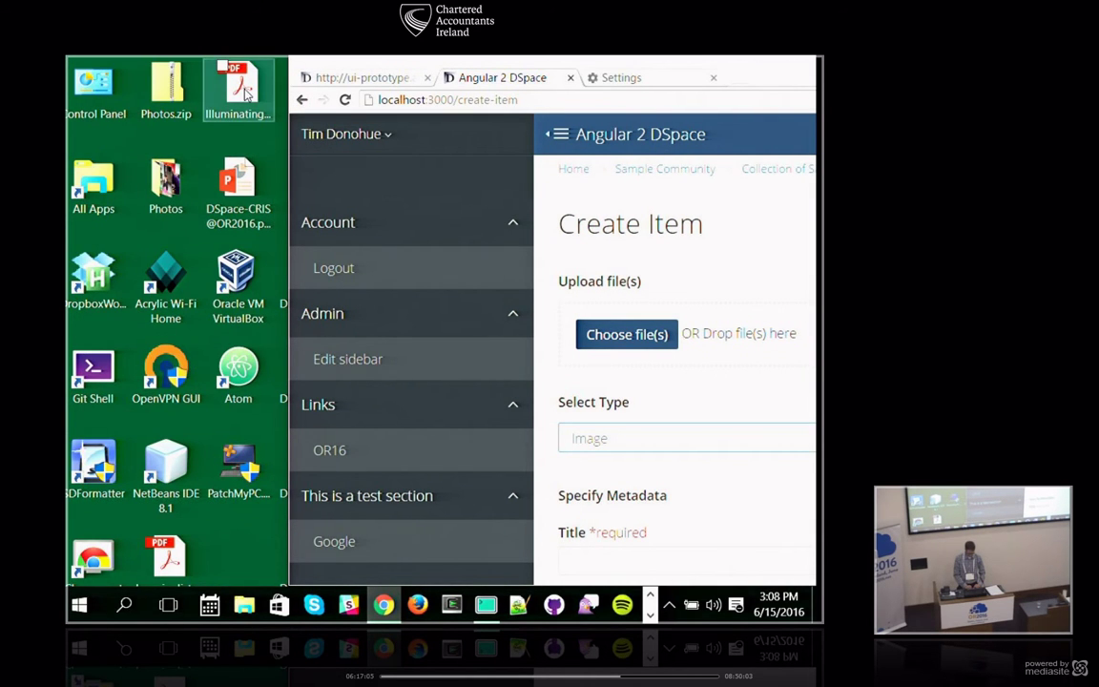
pyautogui.moveTo(245, 90); pyautogui.dragTo(748, 343)
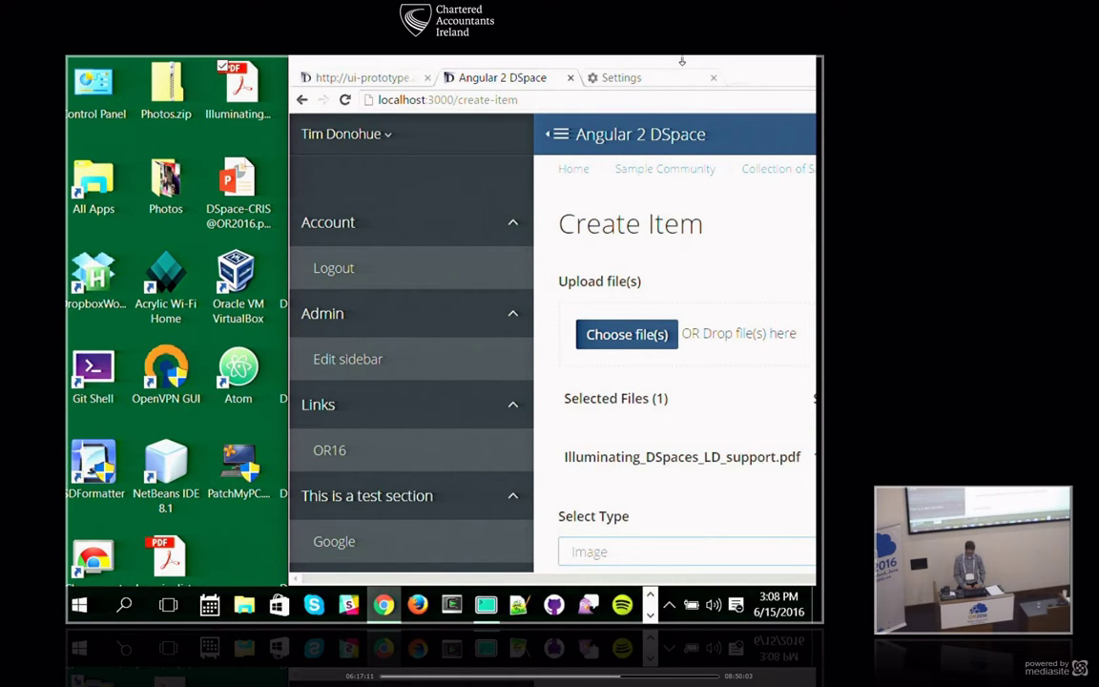
pyautogui.moveTo(682, 60); pyautogui.dragTo(444, 63)
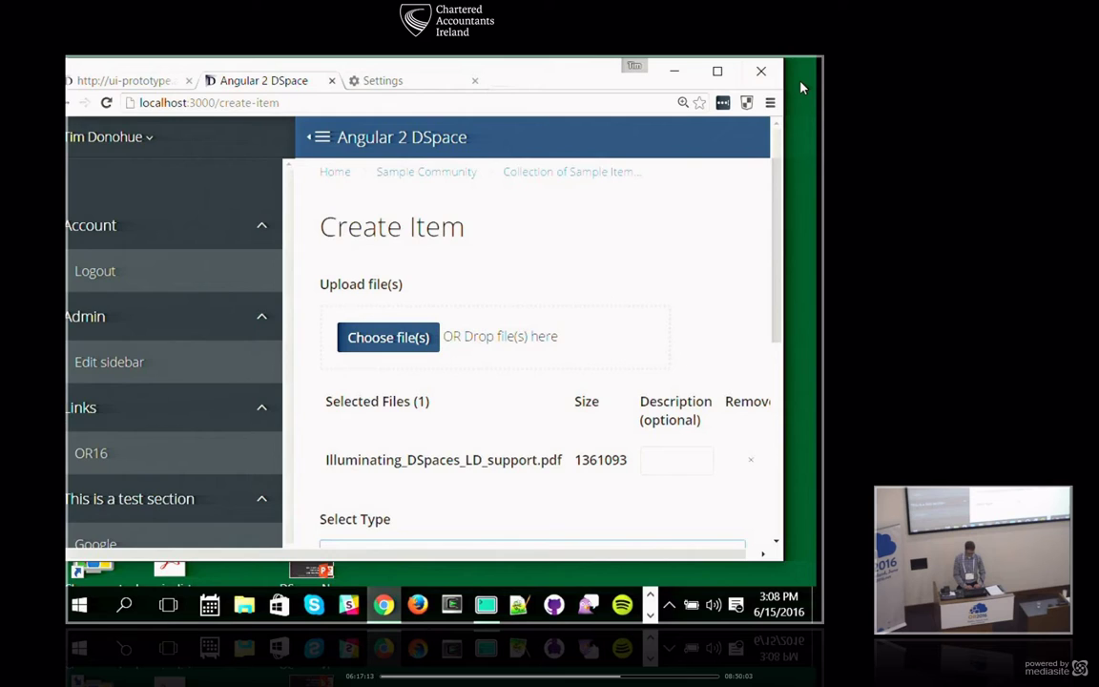
pyautogui.click(717, 70)
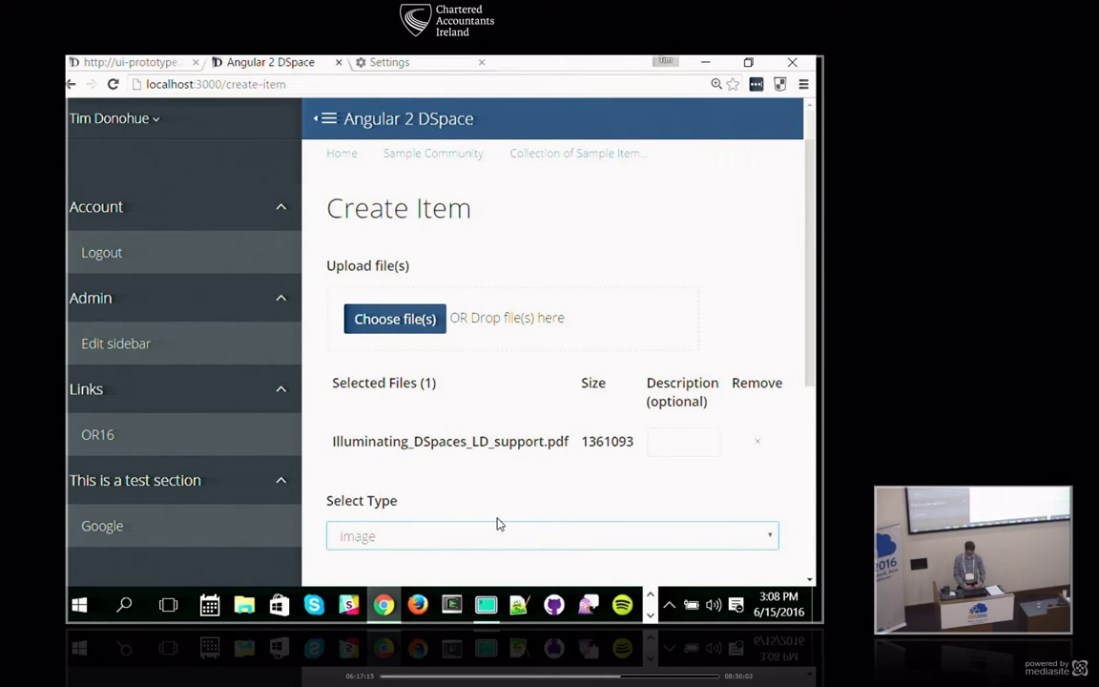
# Set the new item's type to Book and bring up its metadata fields.
pyautogui.click(496, 536)
pyautogui.click(476, 192)
pyautogui.scroll(-3, 481, 365)
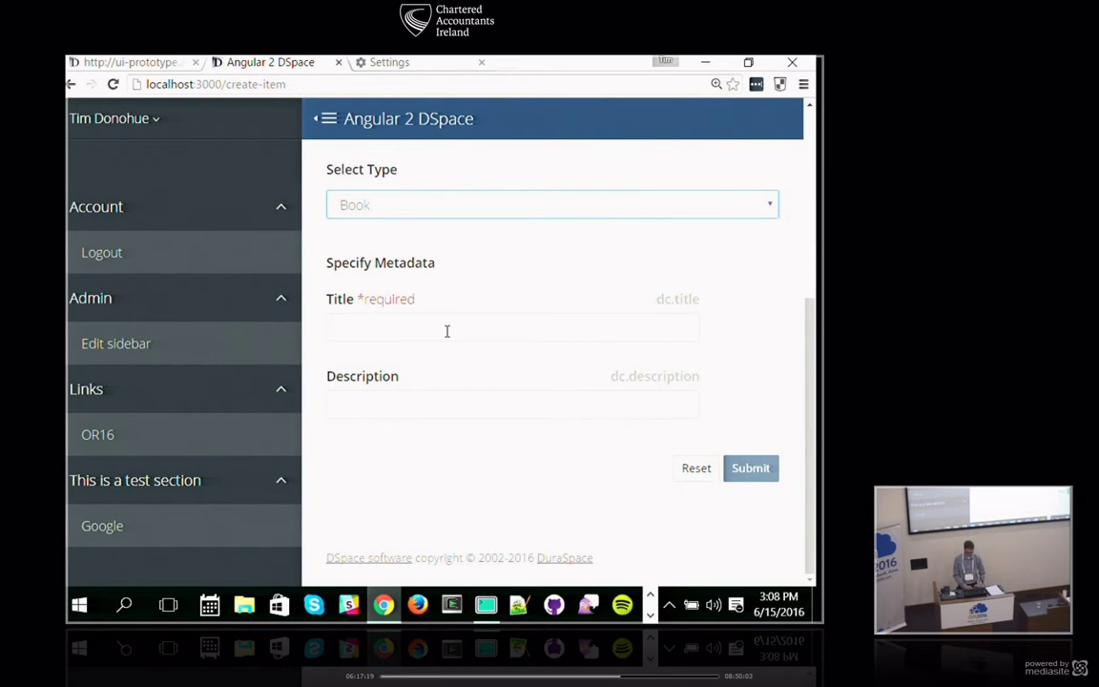
# Restore the maximized browser window to a smaller size and move it aside to uncover the desktop shortcuts.
pyautogui.press('super+Down')
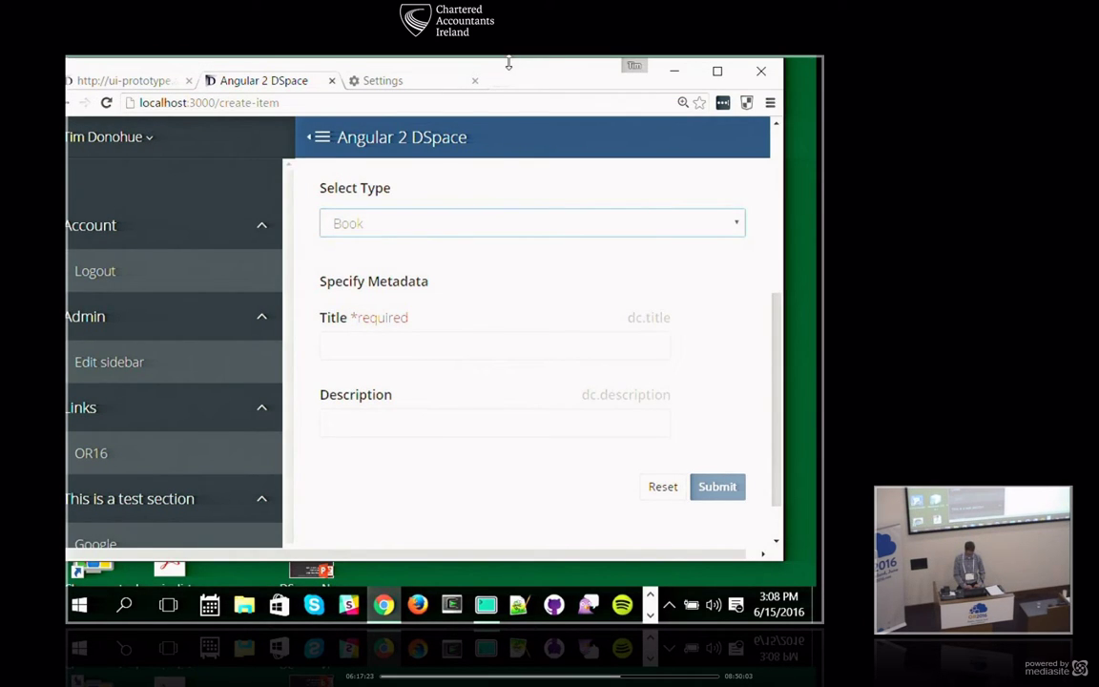
pyautogui.moveTo(509, 63); pyautogui.dragTo(674, 78)
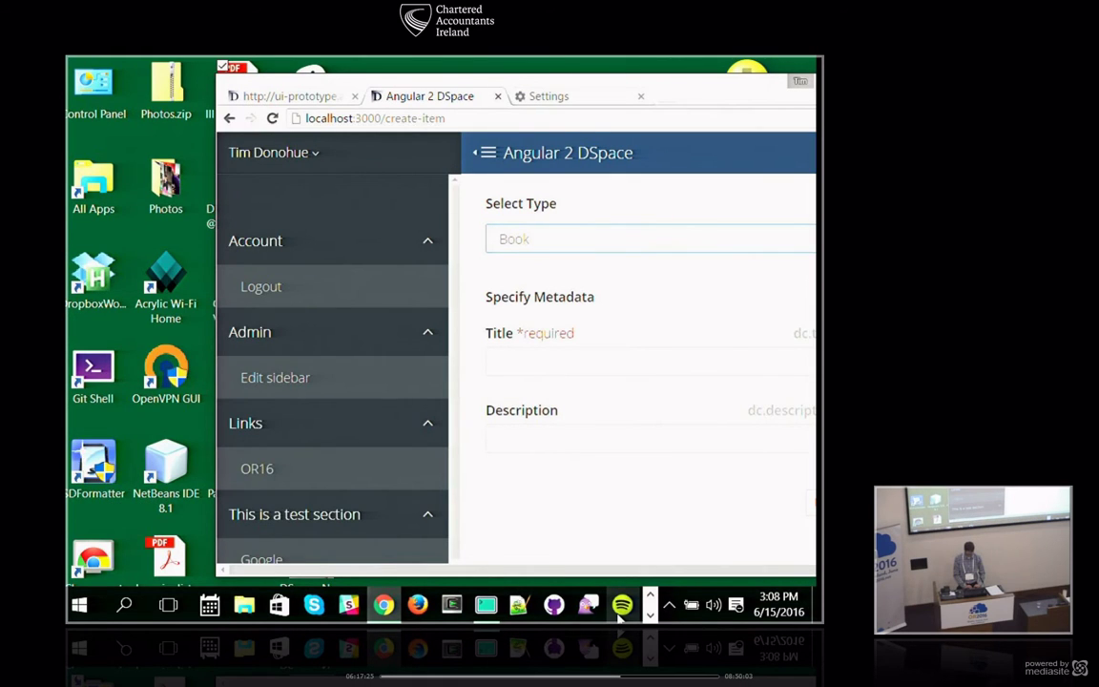
pyautogui.click(650, 616)
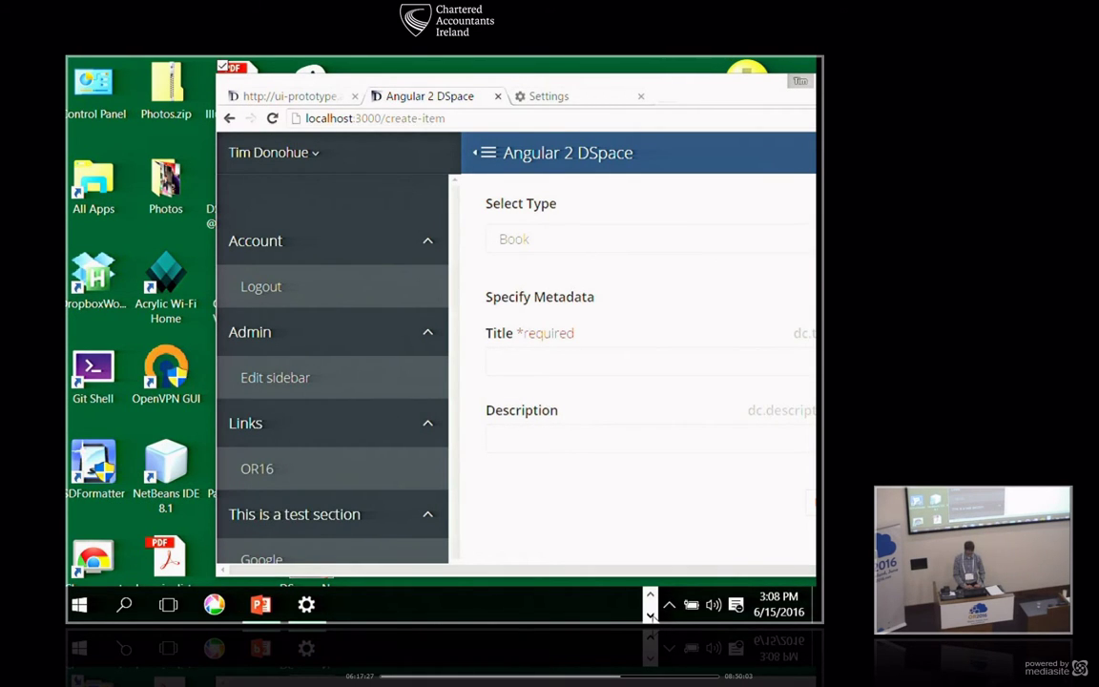
pyautogui.click(650, 595)
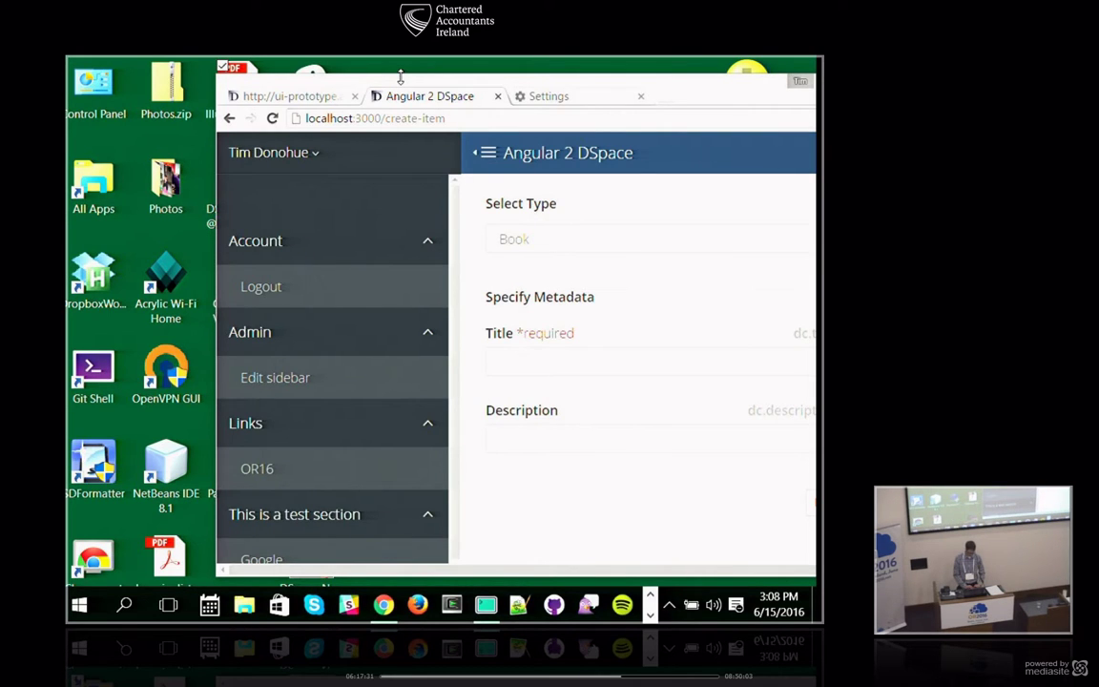
pyautogui.moveTo(401, 77); pyautogui.dragTo(539, 74)
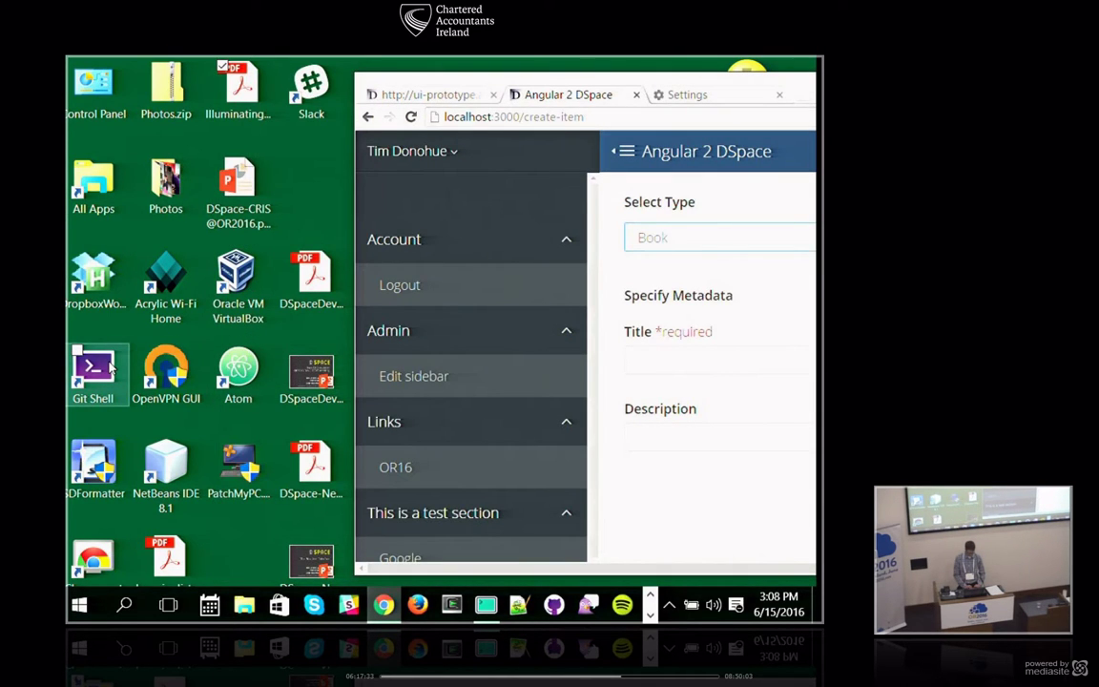
# Switch to Atom by launching it from the desktop, and close the extra untitled window.
pyautogui.click(218, 384)
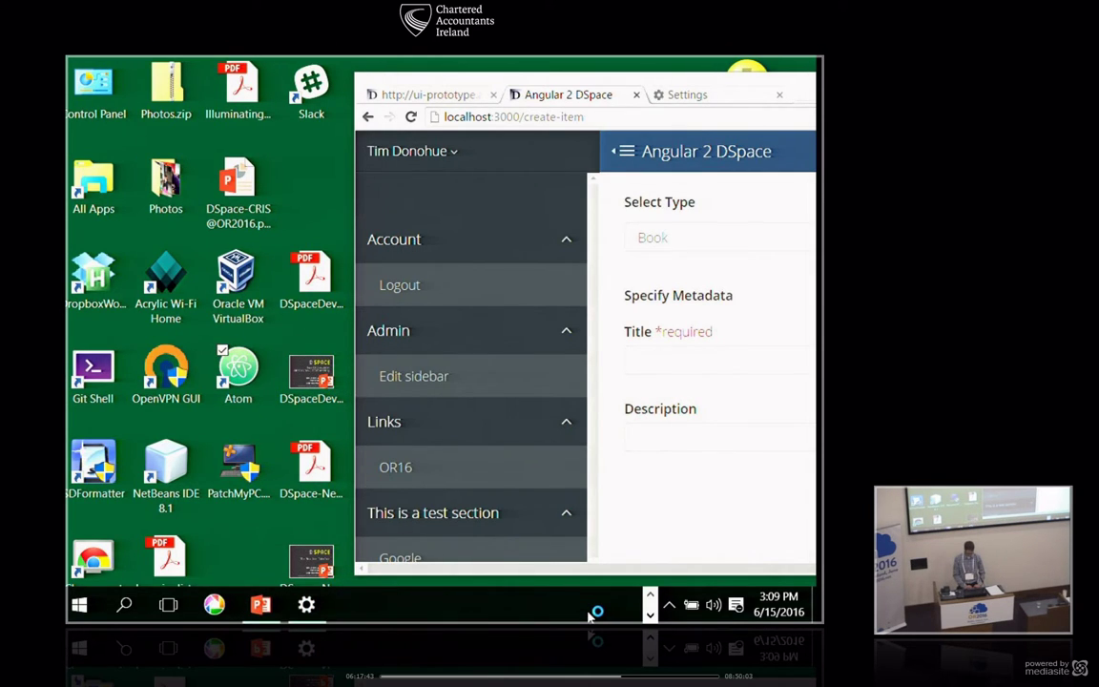
pyautogui.doubleClick(243, 380)
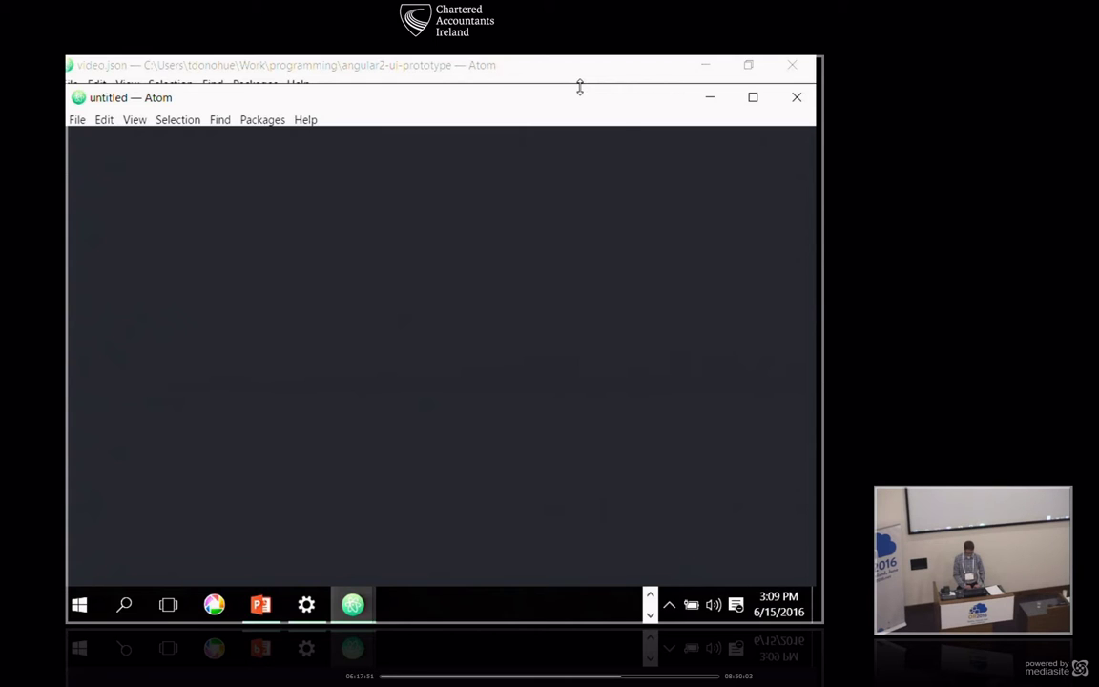
pyautogui.click(794, 100)
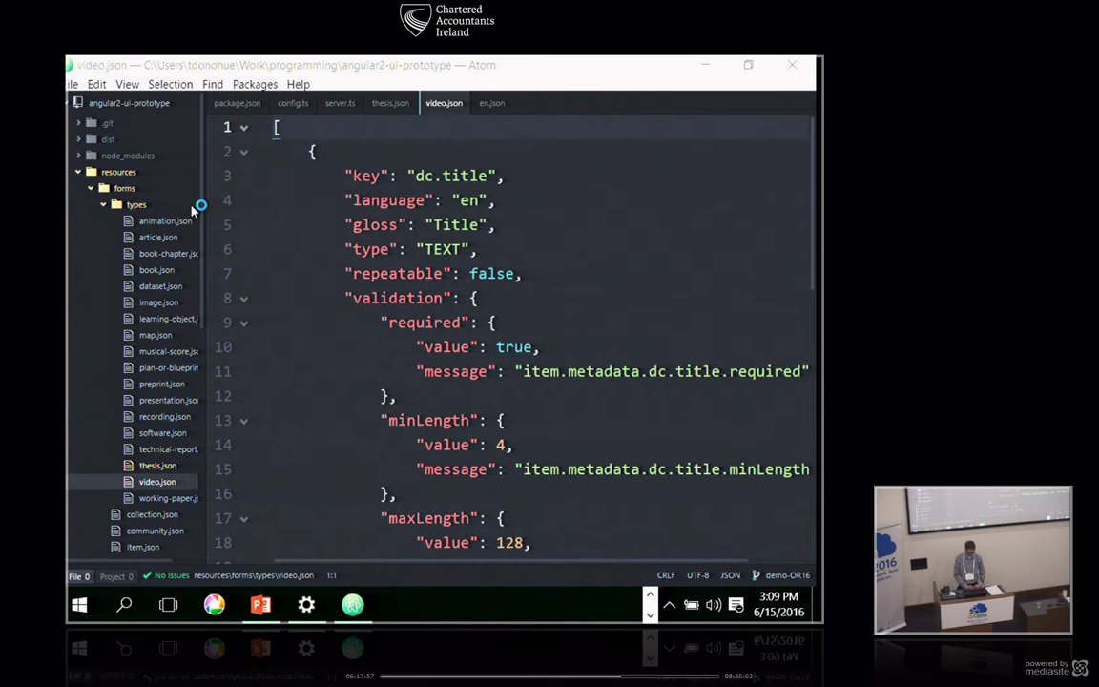
# Collapse and re-expand the resources/forms/types folder in the project tree and open animation.json from it.
pyautogui.click(192, 206)
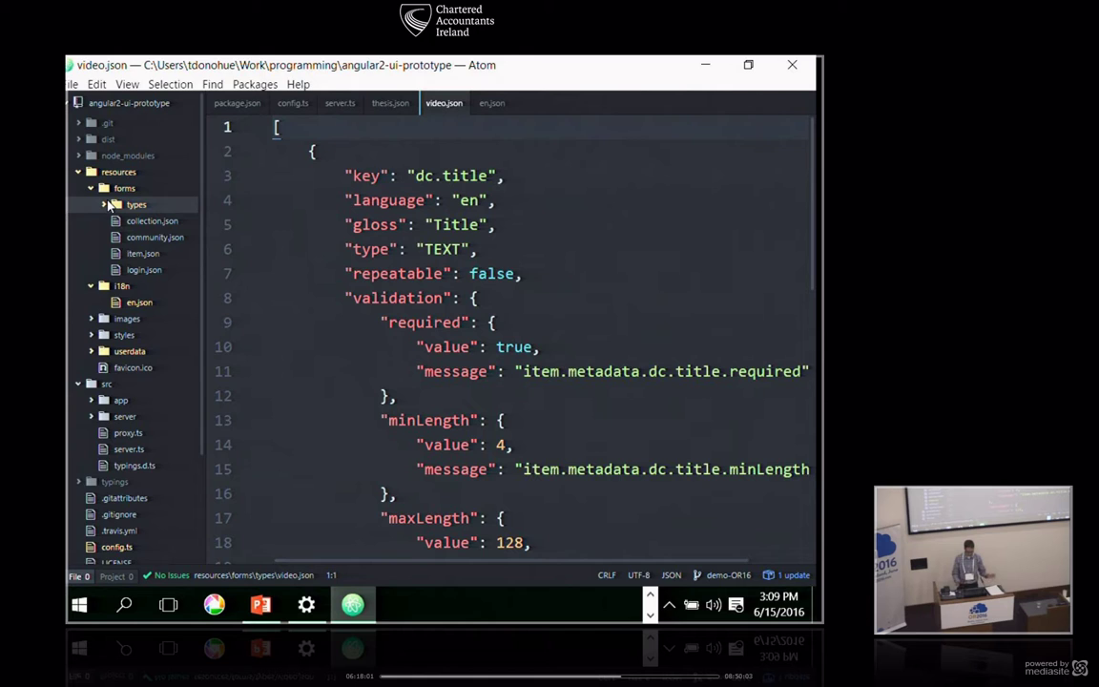
pyautogui.click(137, 204)
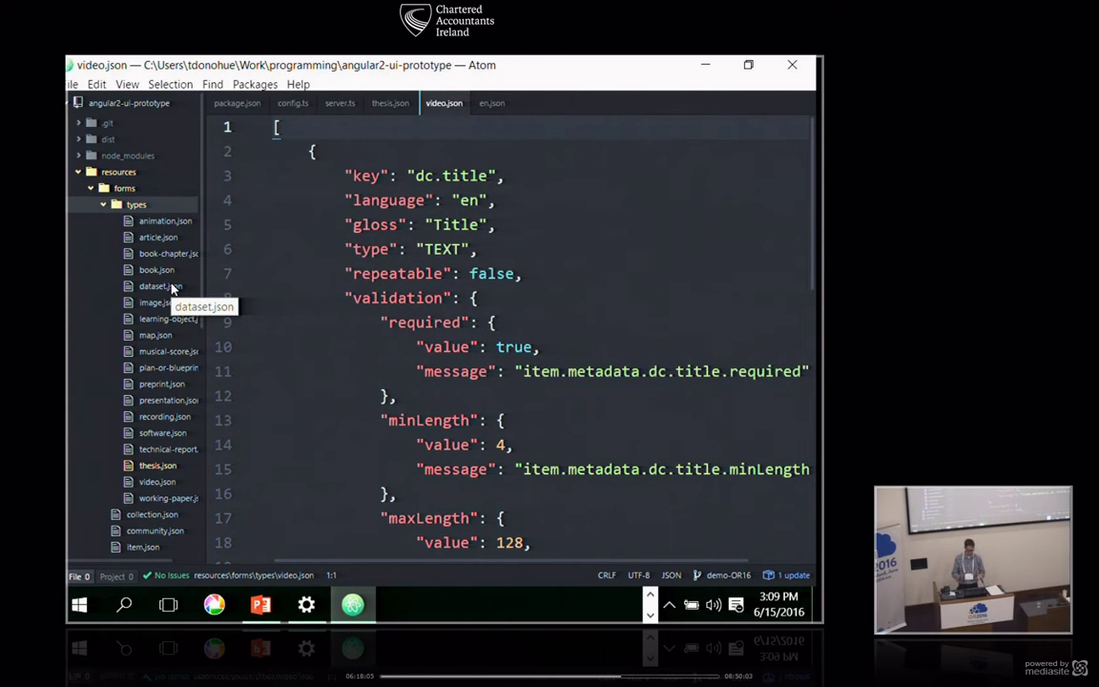
pyautogui.click(151, 222)
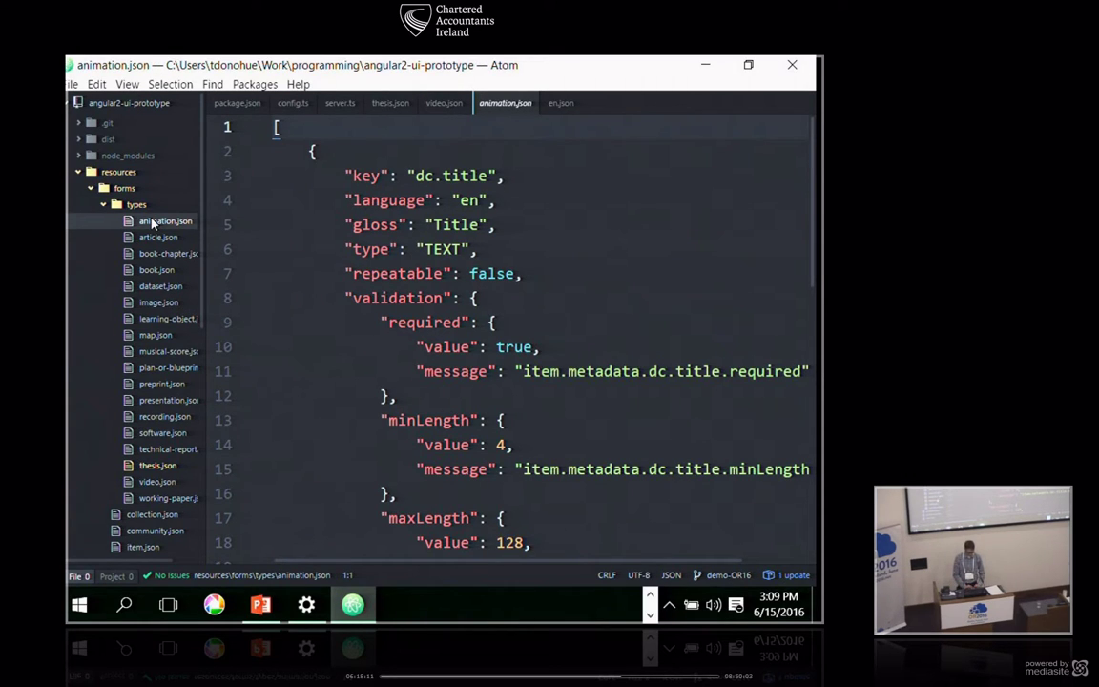
# Switch to thesis.json and examine the dc.title entry, highlighting its key line and gloss, then its minLength and maxLength validation rules.
pyautogui.click(390, 103)
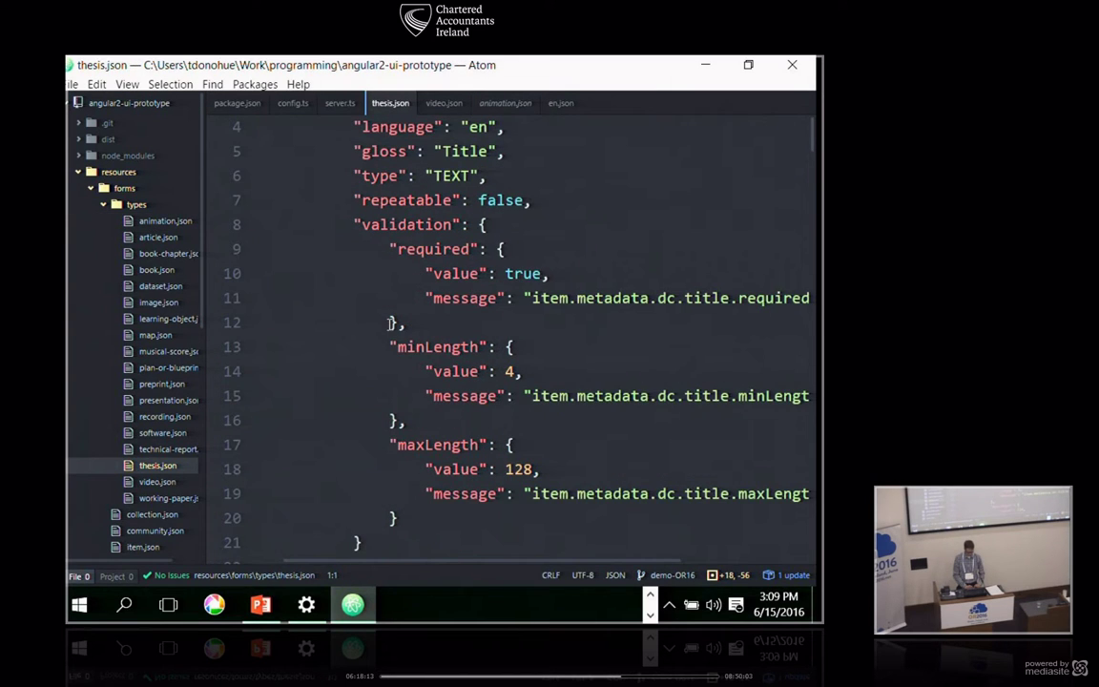
pyautogui.scroll(1, 387, 304)
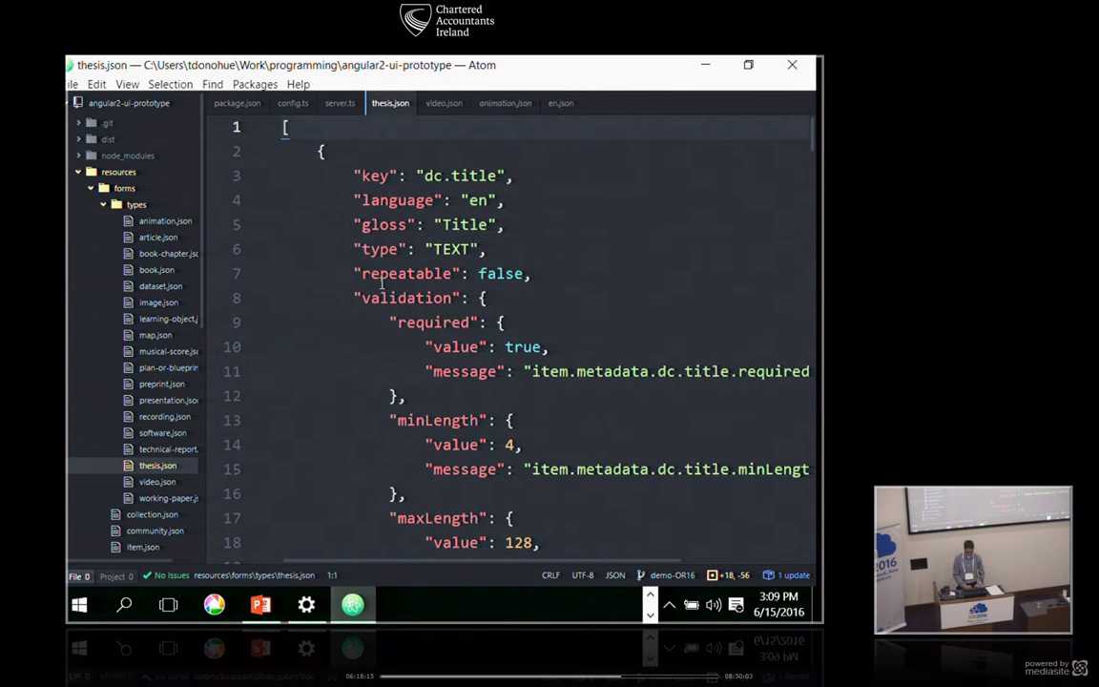
pyautogui.moveTo(335, 176); pyautogui.dragTo(526, 177)
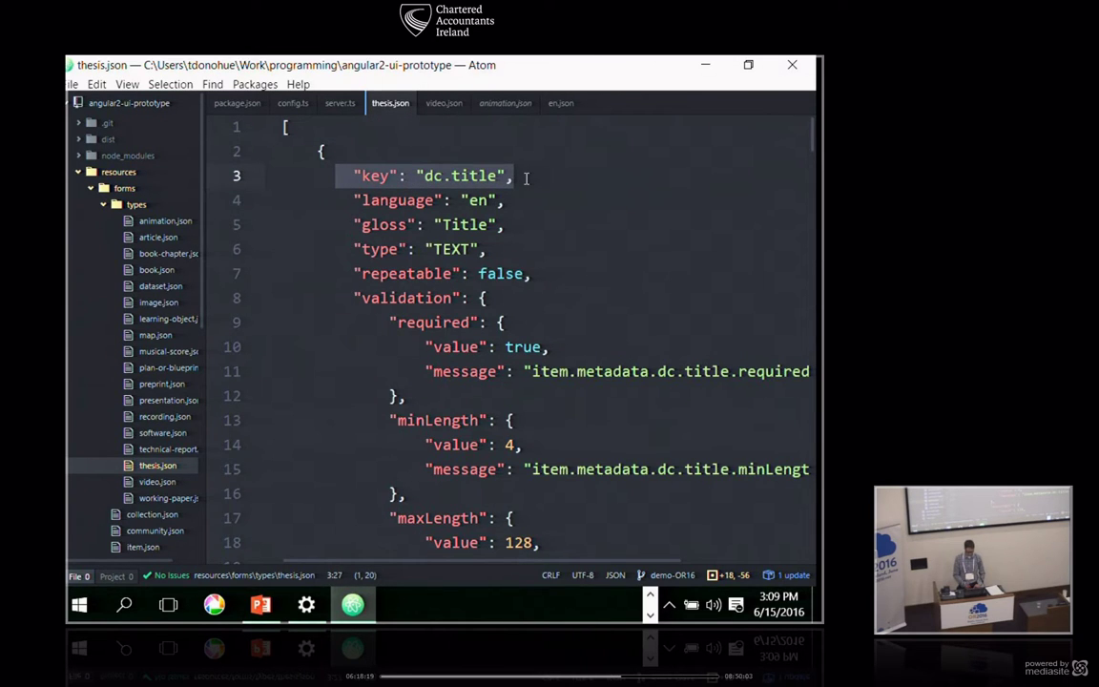
pyautogui.moveTo(434, 226); pyautogui.dragTo(481, 229)
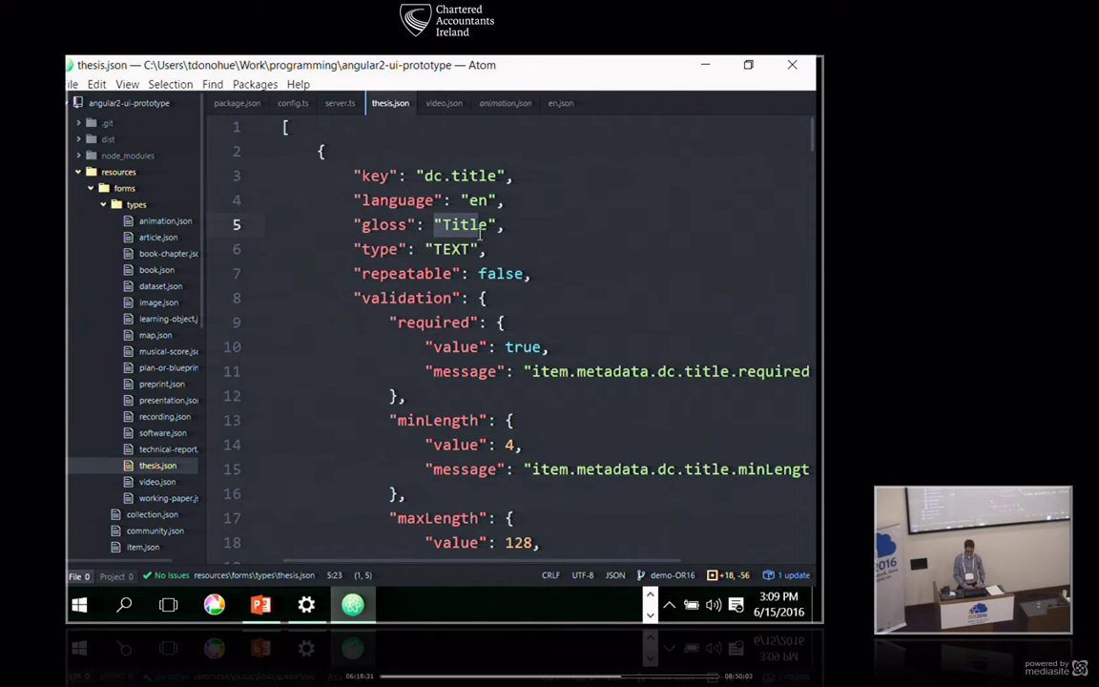
pyautogui.click(515, 445)
pyautogui.scroll(-2, 513, 447)
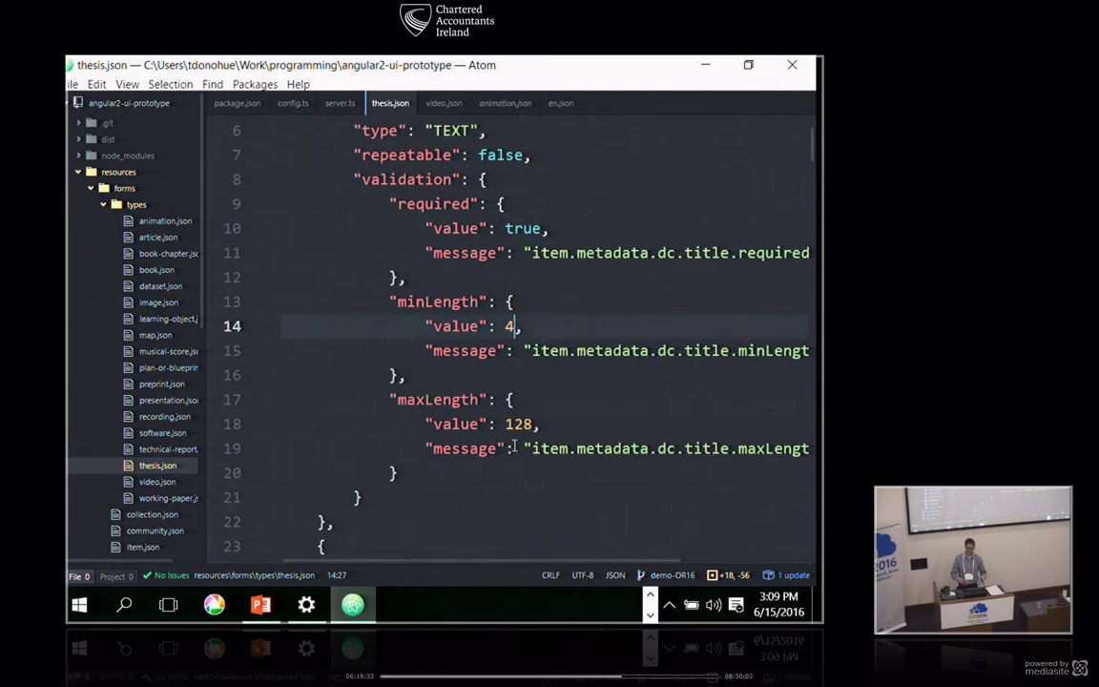